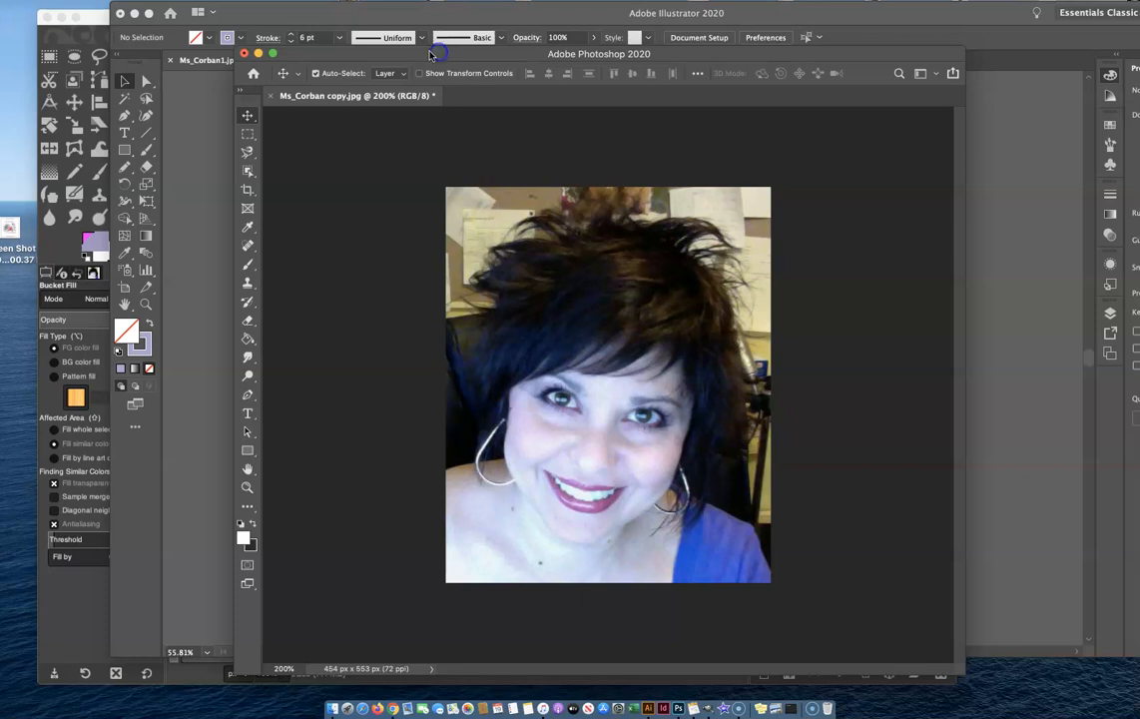
# - Switch to GIMP and shift its window aside, and bring Photoshop's portrait photo window back over it
pyautogui.click(69, 616)
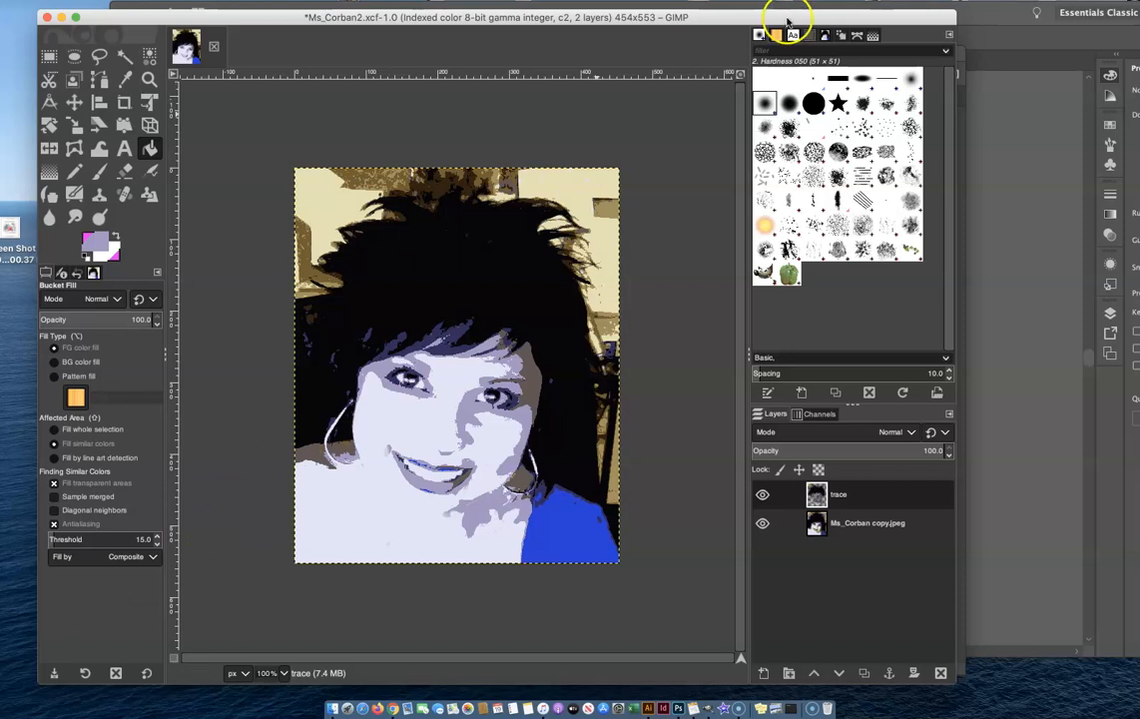
pyautogui.moveTo(822, 18); pyautogui.dragTo(740, 23)
pyautogui.click(929, 198)
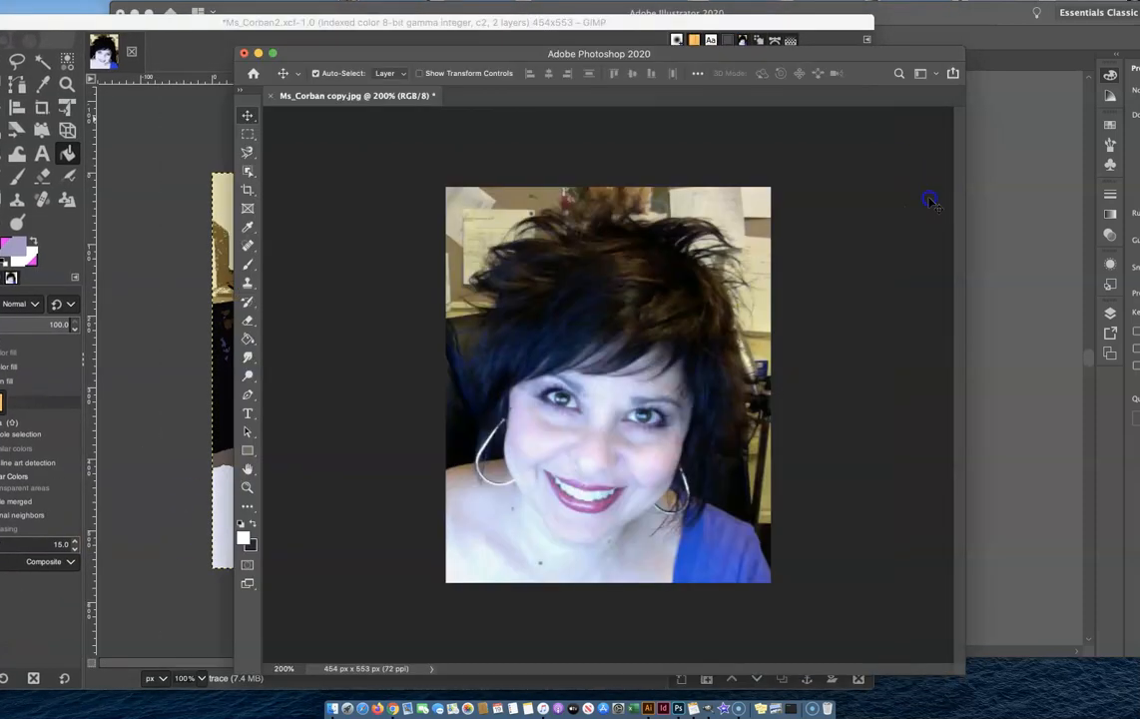
pyautogui.moveTo(747, 62); pyautogui.dragTo(642, 39)
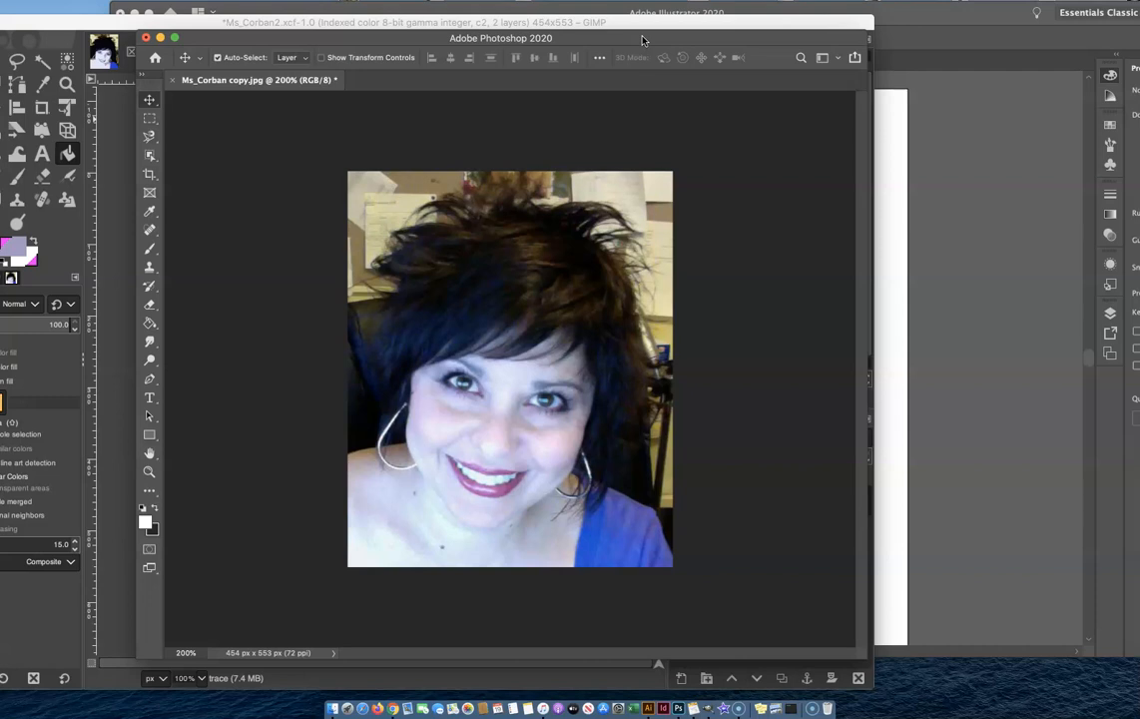
pyautogui.moveTo(644, 38); pyautogui.dragTo(646, 22)
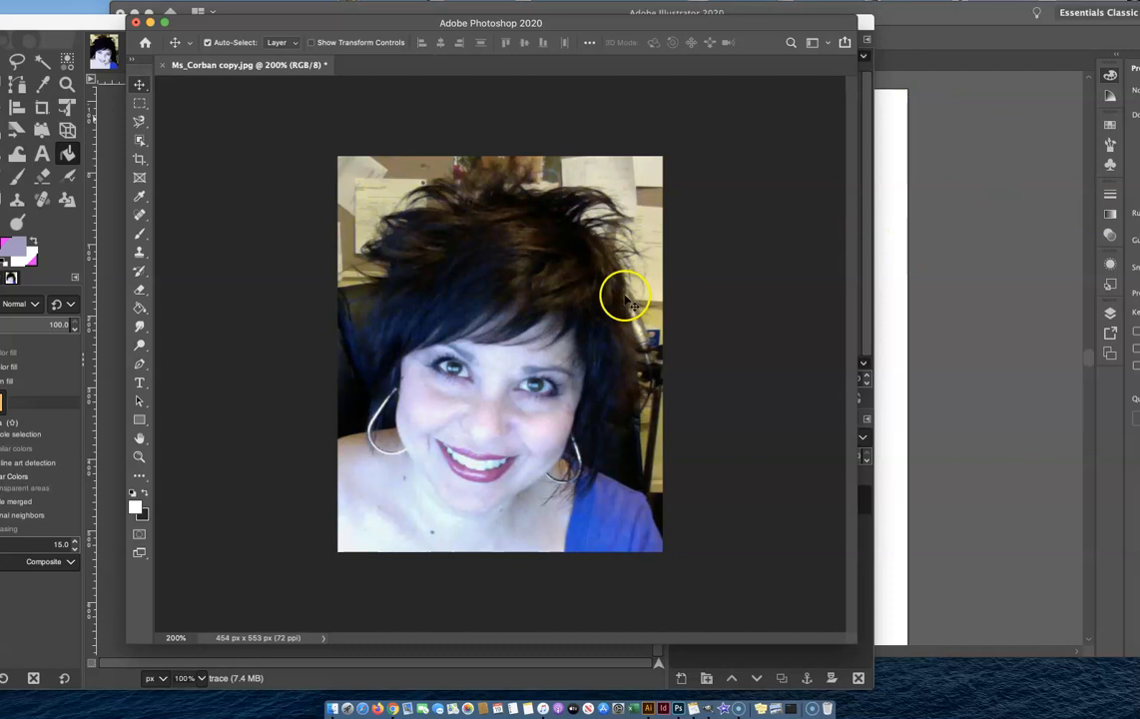
# - Switch to Illustrator to show the 6 Colors traced portrait, move its window out of the way, and return to Photoshop
pyautogui.click(889, 280)
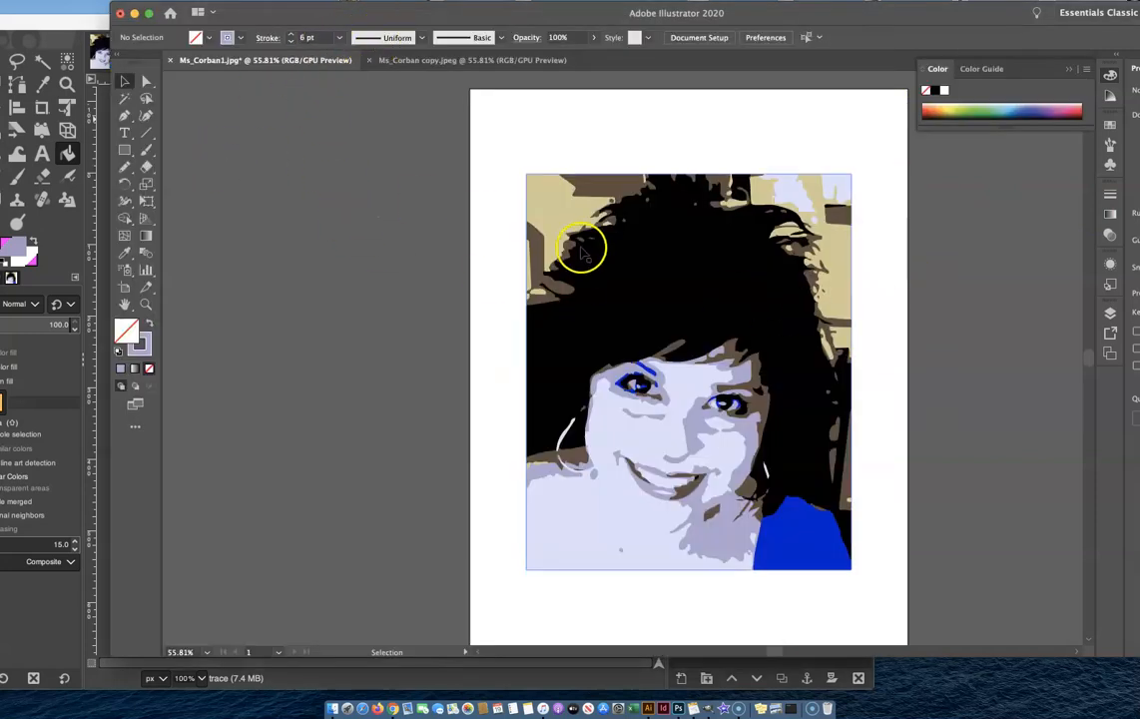
pyautogui.click(511, 223)
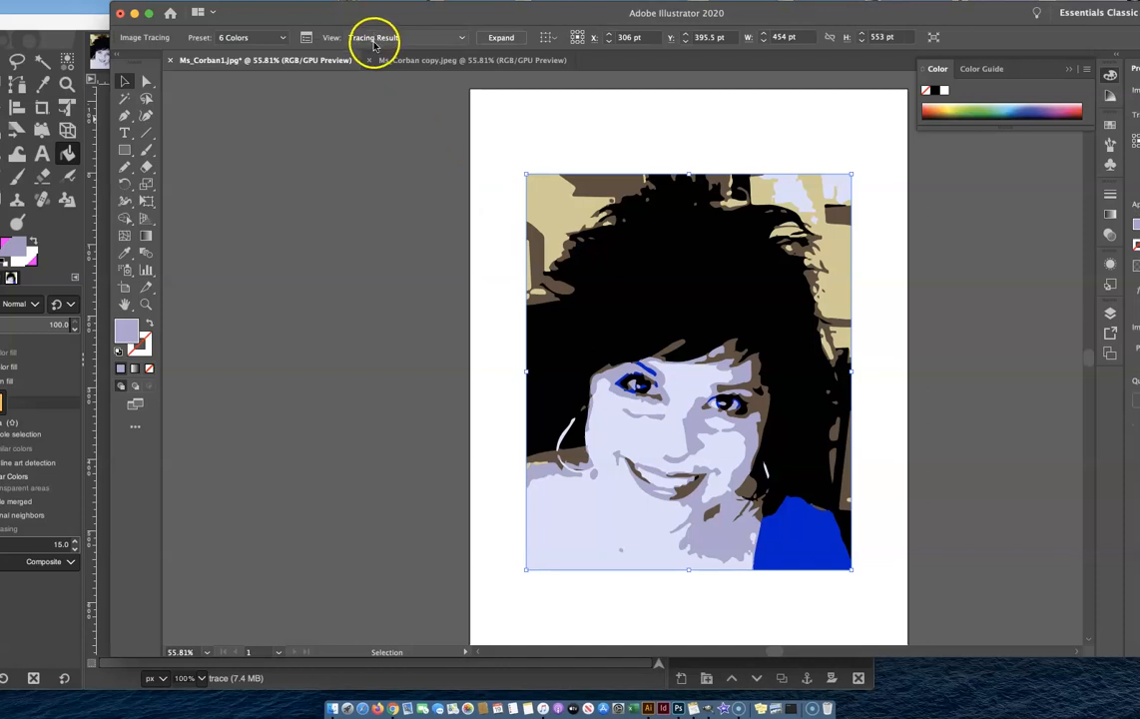
pyautogui.moveTo(321, 10); pyautogui.dragTo(748, 178)
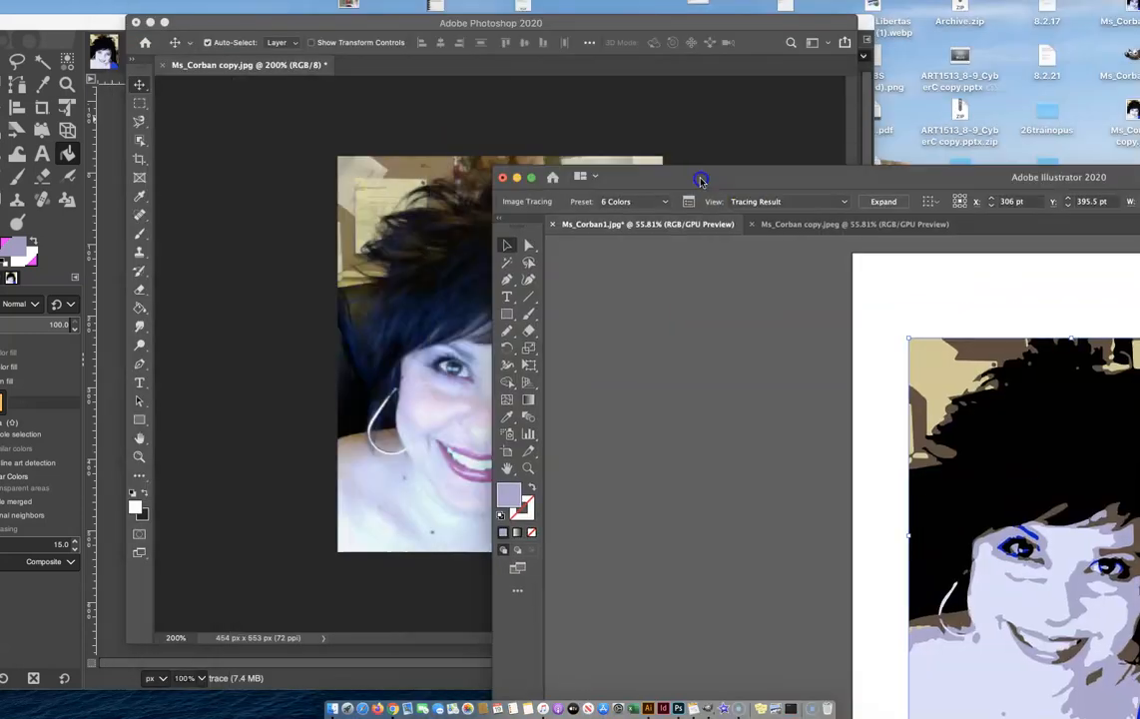
pyautogui.click(278, 236)
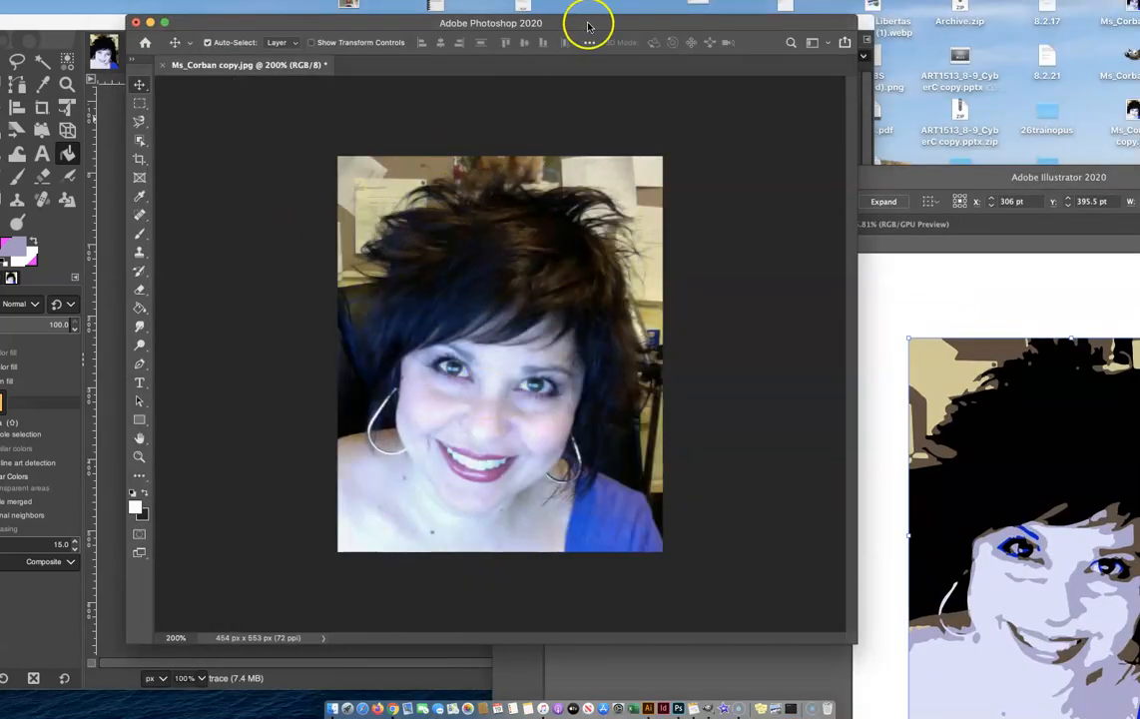
pyautogui.moveTo(592, 20); pyautogui.dragTo(588, 20)
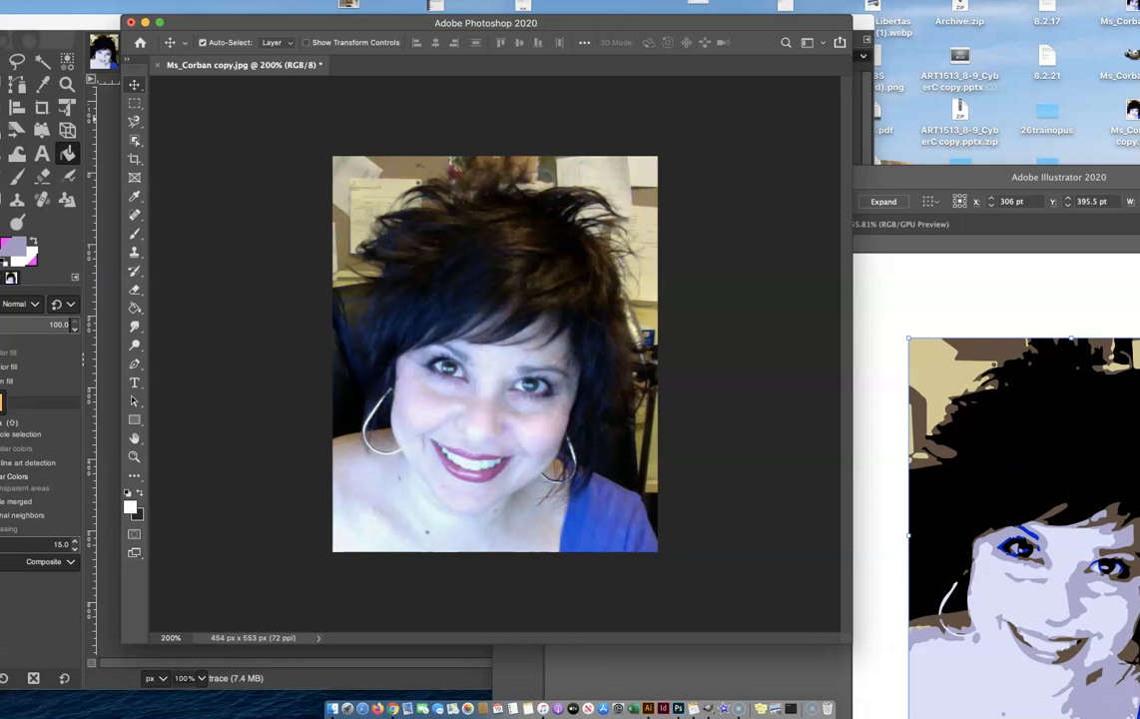
# - Apply a Curves adjustment to the photo, lowering the shadows and setting a highlight point at input 225, output 231
pyautogui.click(156, 0)
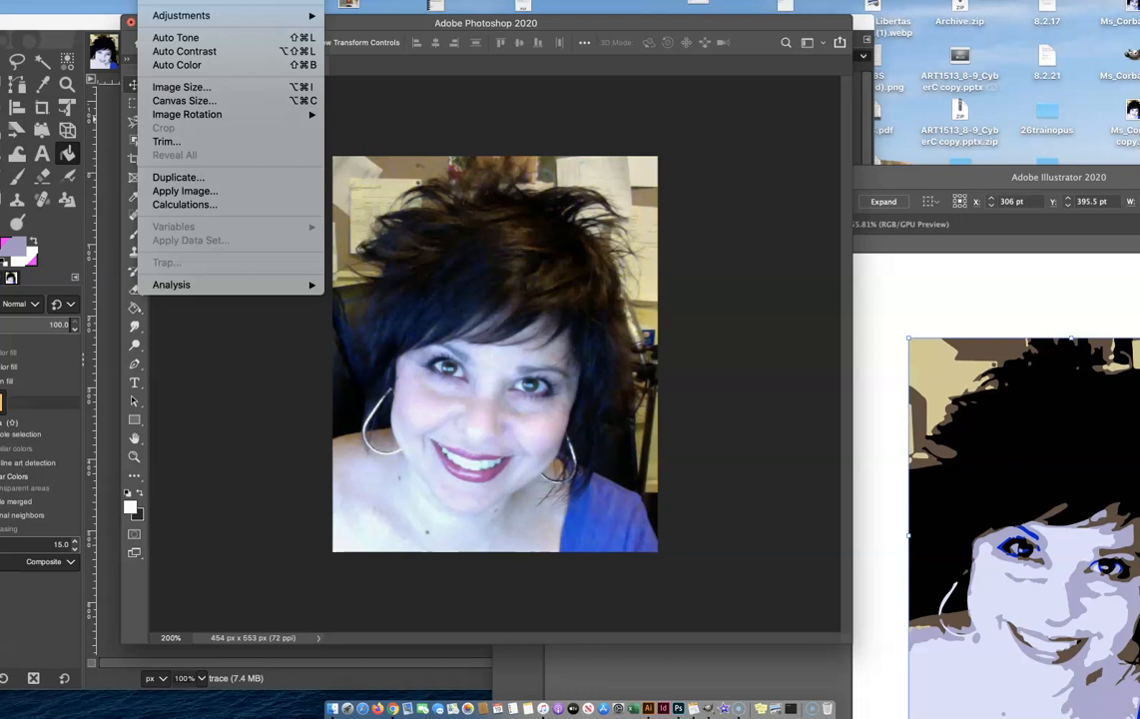
pyautogui.click(173, 15)
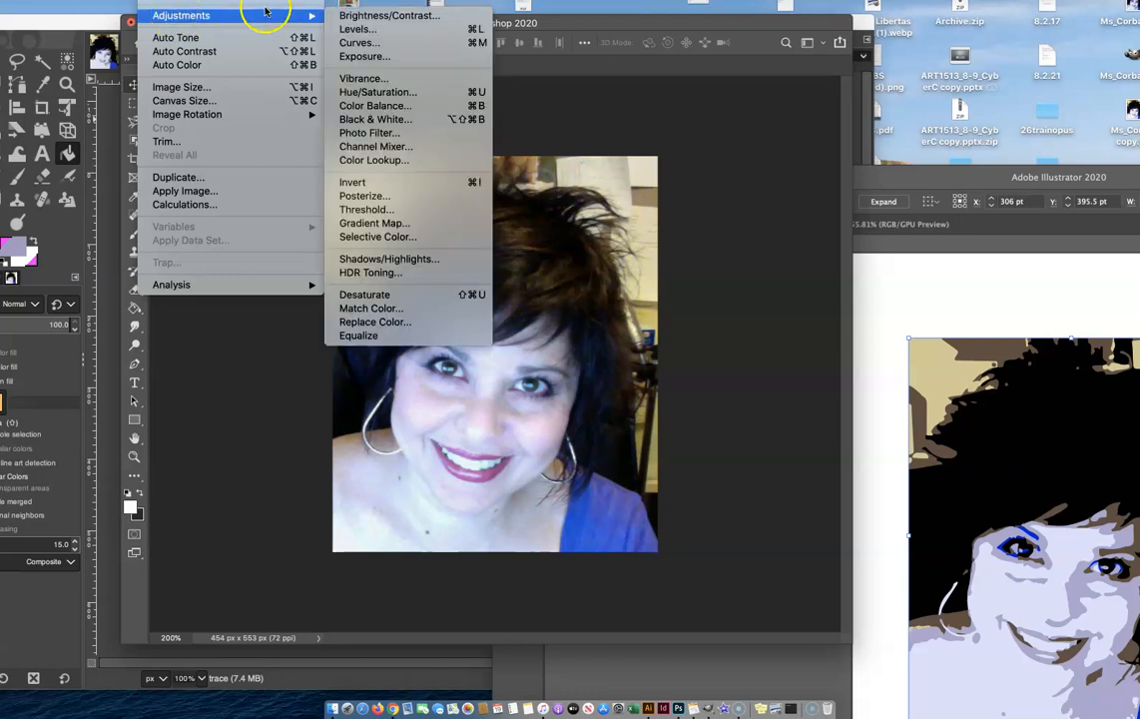
pyautogui.click(354, 44)
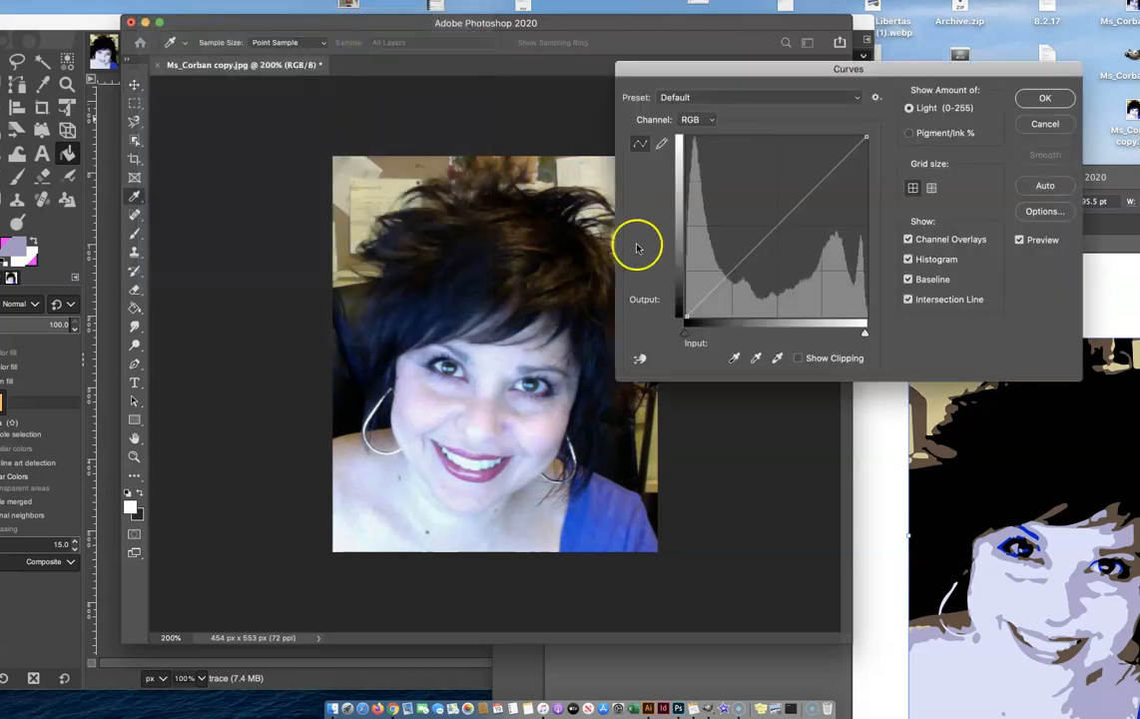
pyautogui.moveTo(715, 282); pyautogui.dragTo(721, 298)
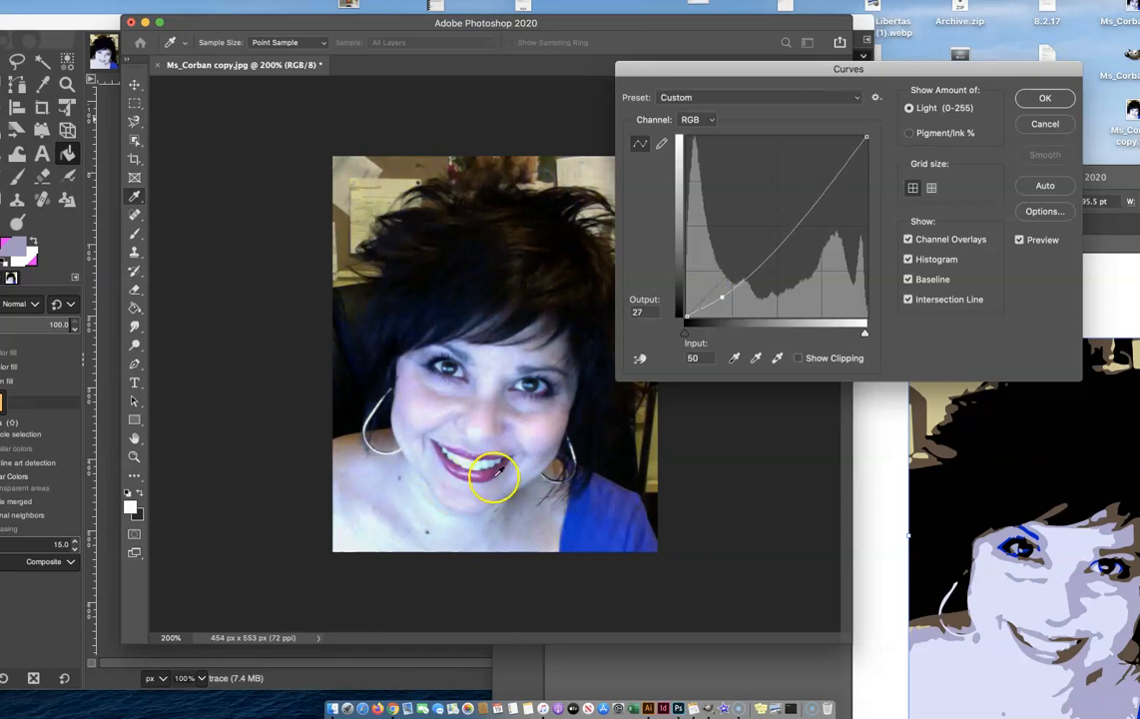
pyautogui.moveTo(850, 160); pyautogui.dragTo(845, 153)
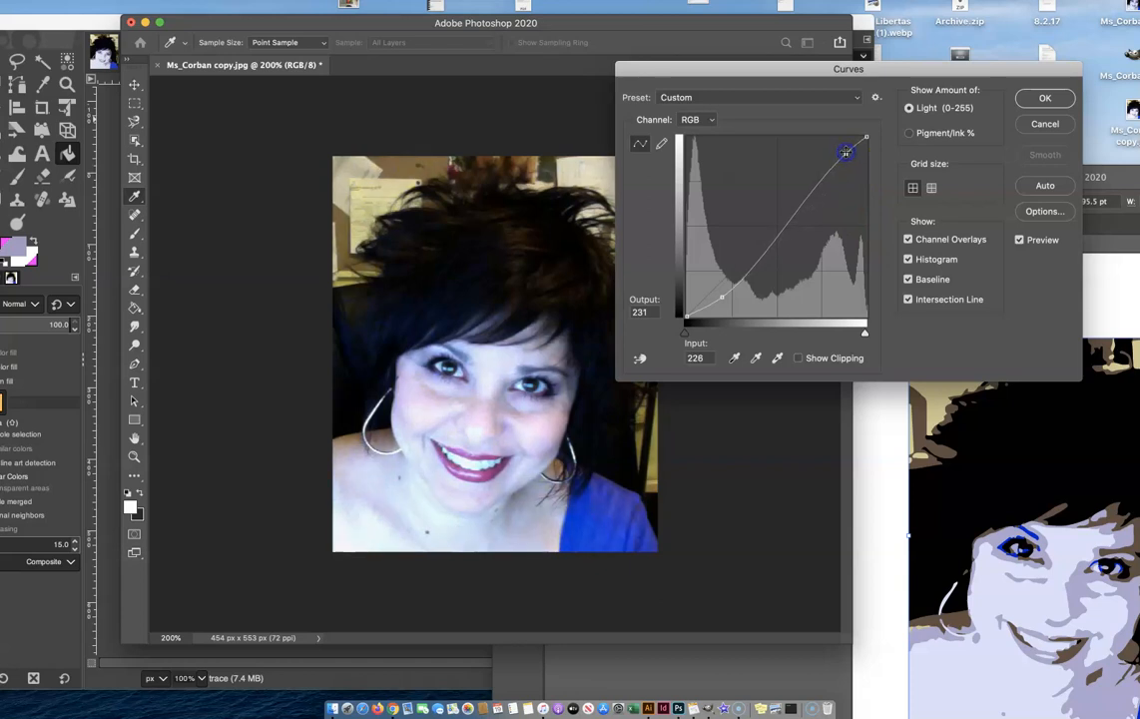
pyautogui.moveTo(721, 297); pyautogui.dragTo(726, 297)
pyautogui.click(845, 155)
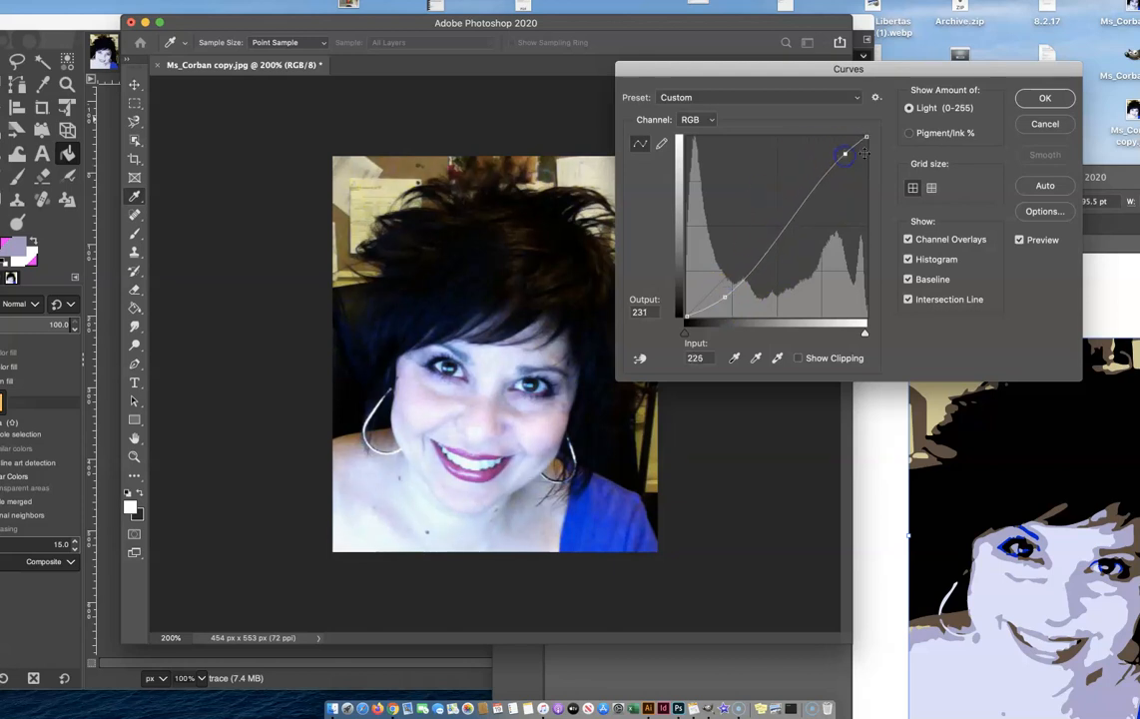
pyautogui.click(1045, 98)
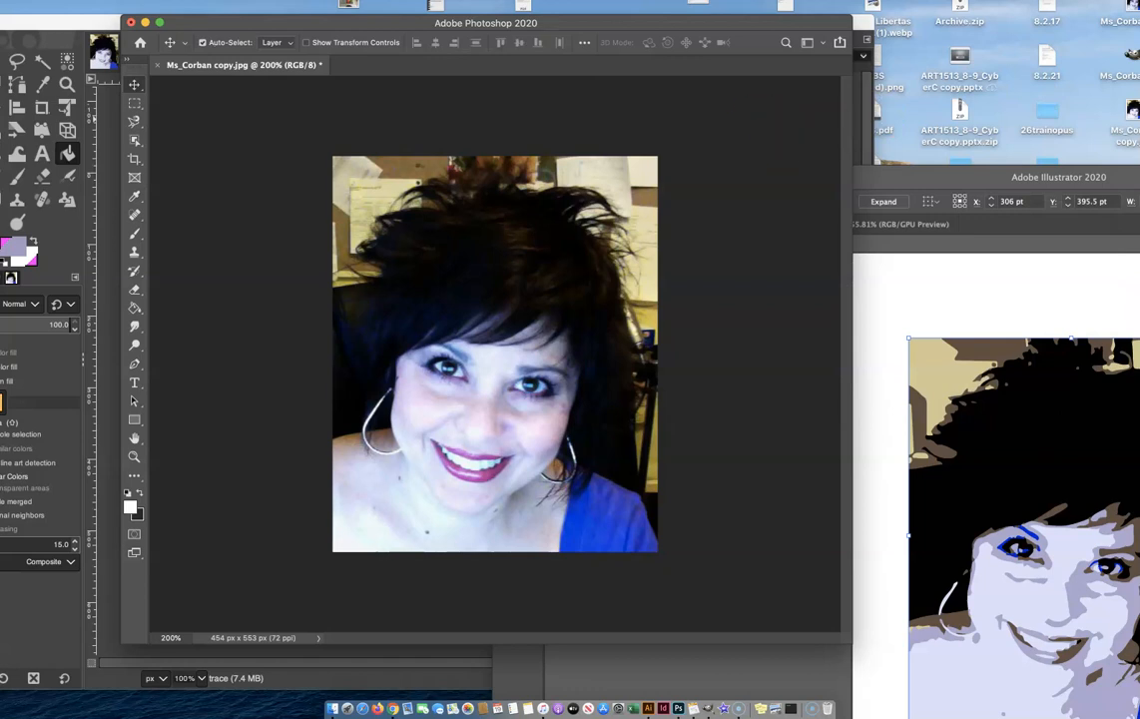
pyautogui.moveTo(355, 25); pyautogui.dragTo(357, 26)
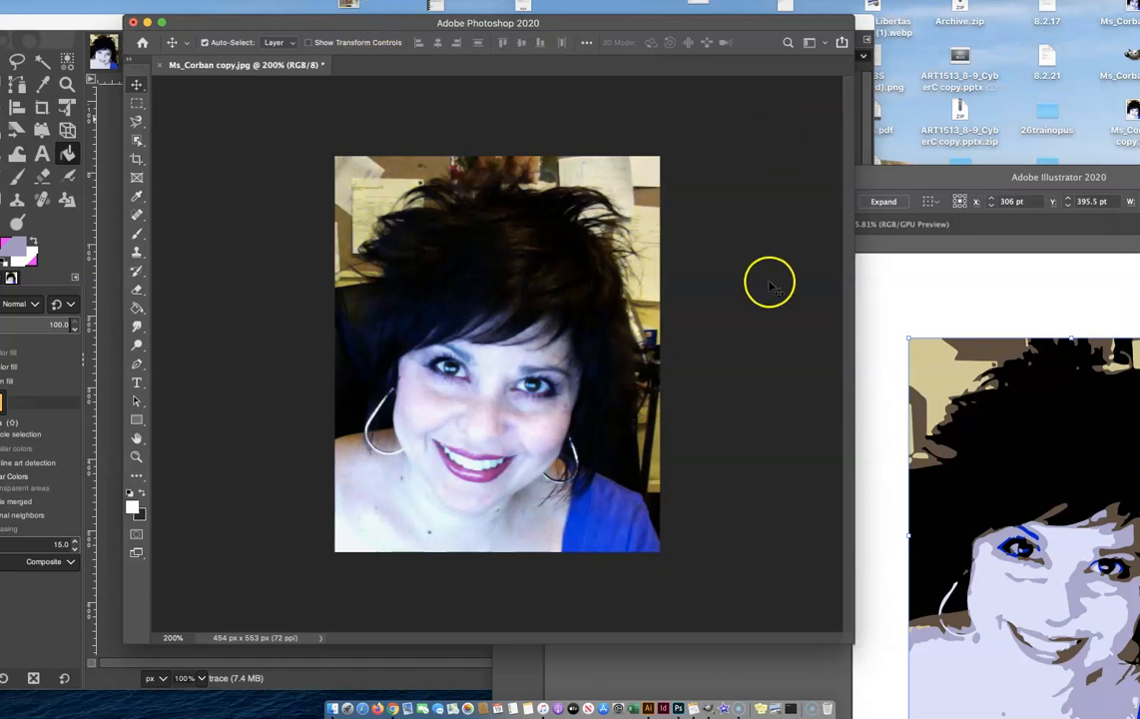
# - Switch to Illustrator's second open document and place demo.jpg from the desktop on its artboard at about X 306 pt, Y 368 pt
pyautogui.click(921, 305)
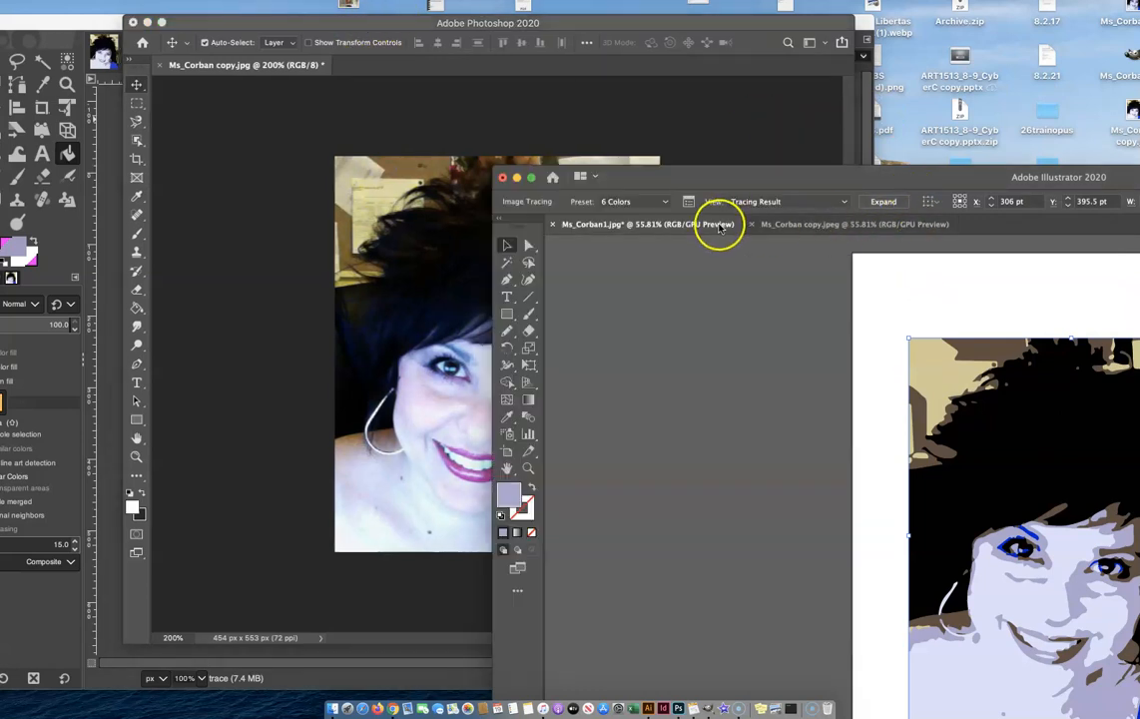
pyautogui.click(810, 224)
pyautogui.moveTo(919, 181); pyautogui.dragTo(1018, 201)
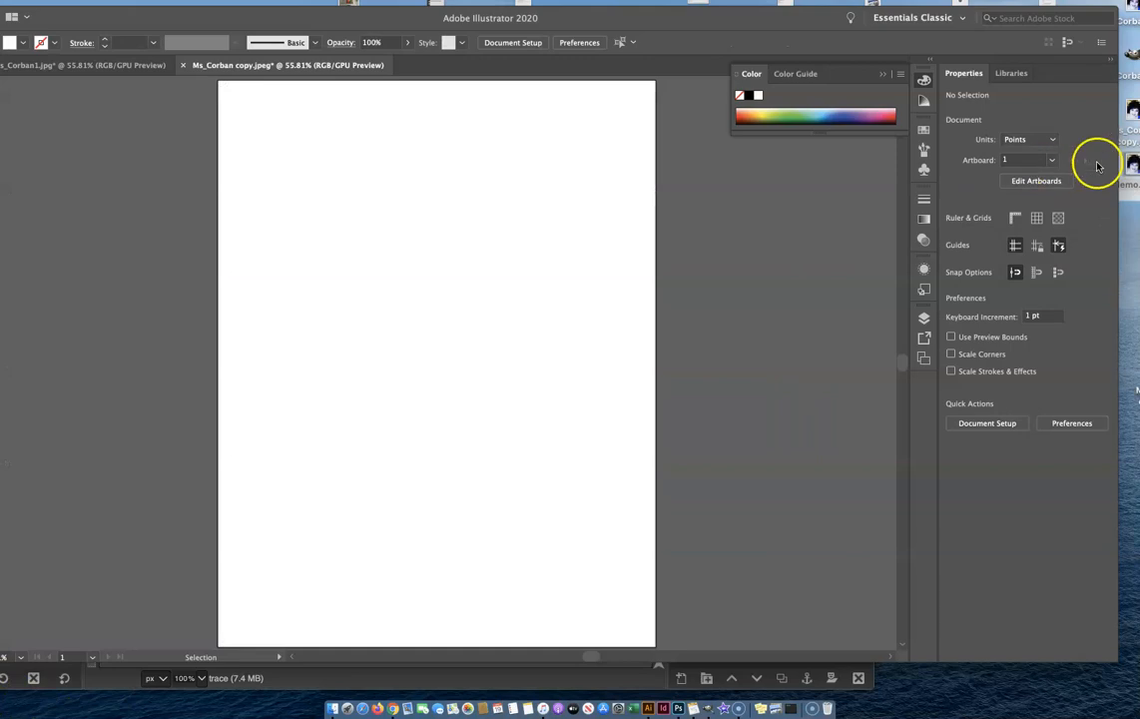
pyautogui.moveTo(1098, 166); pyautogui.dragTo(440, 340)
pyautogui.moveTo(443, 25); pyautogui.dragTo(542, 23)
pyautogui.moveTo(598, 257); pyautogui.dragTo(599, 271)
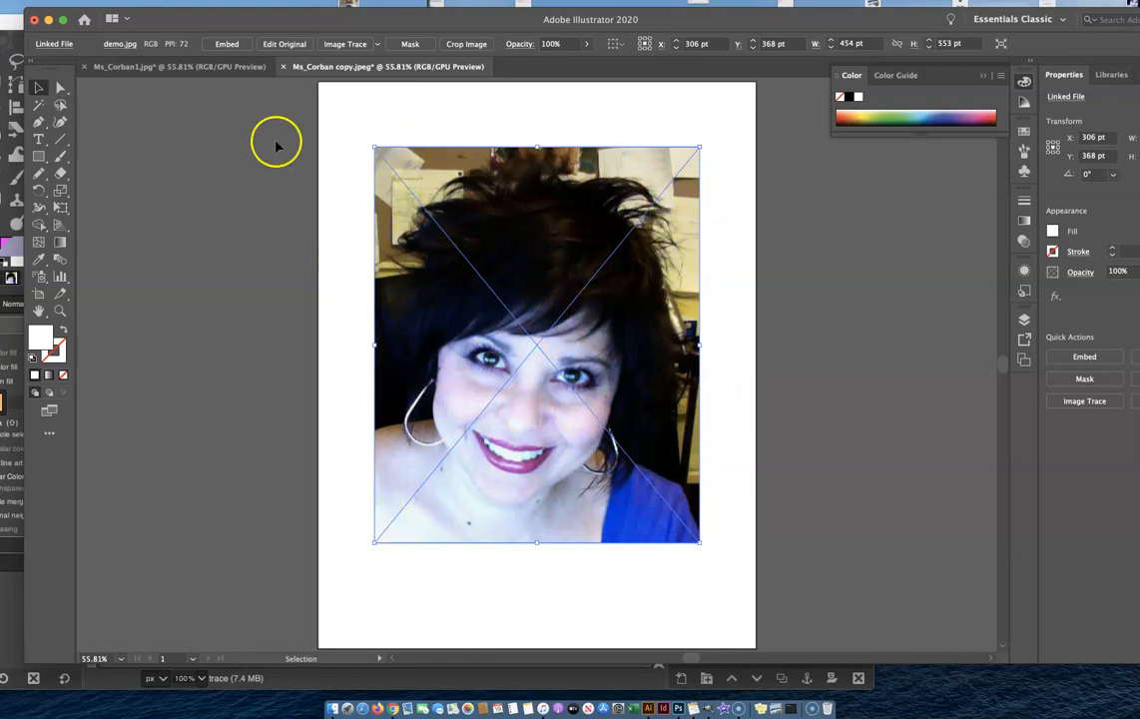
# - Try an Image Trace of the placed photo with the 6 Colors preset and undo it
pyautogui.click(377, 47)
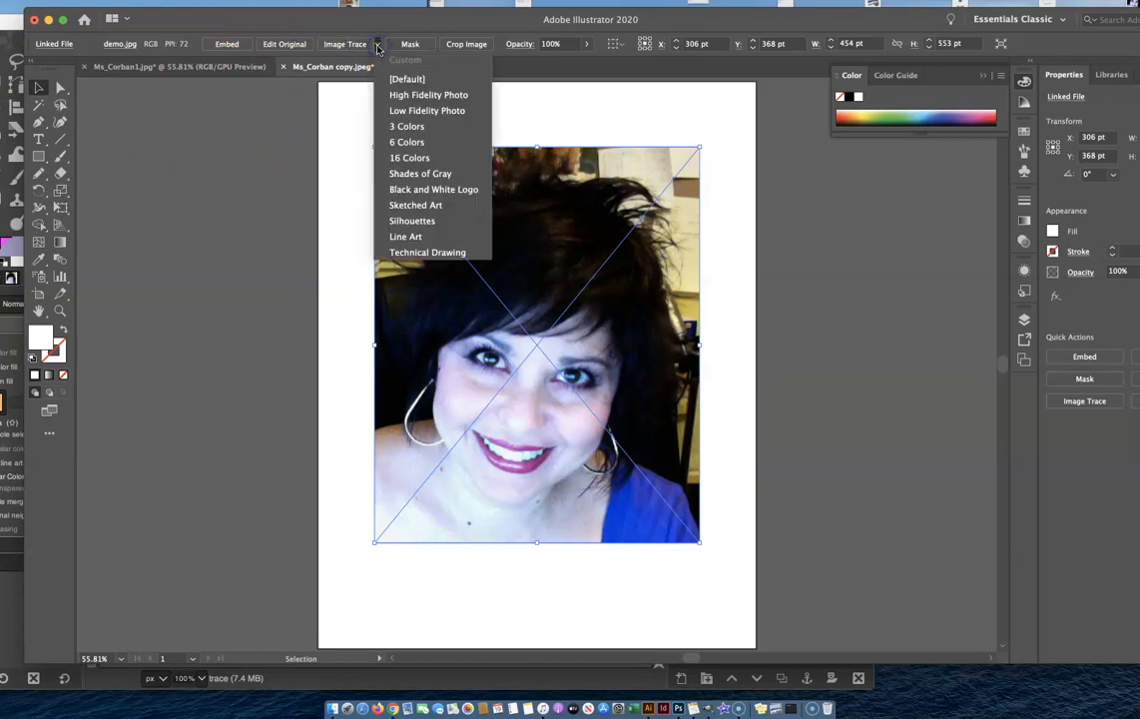
pyautogui.click(395, 144)
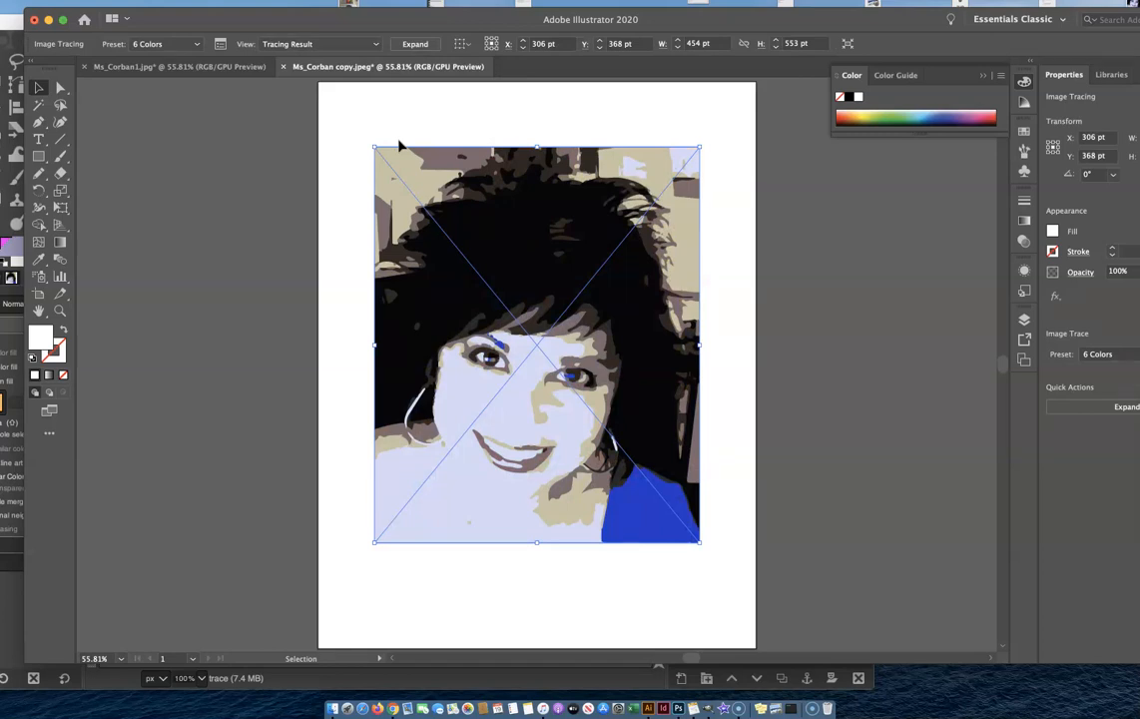
pyautogui.press('super+z')
pyautogui.click(366, 45)
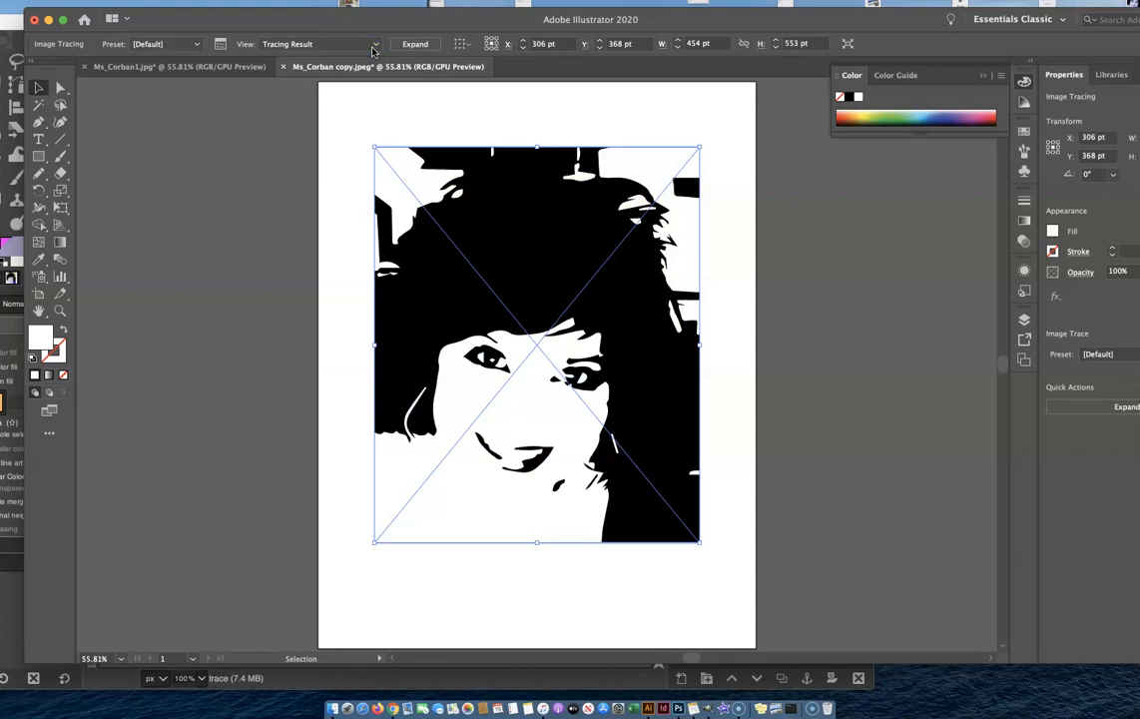
pyautogui.click(377, 46)
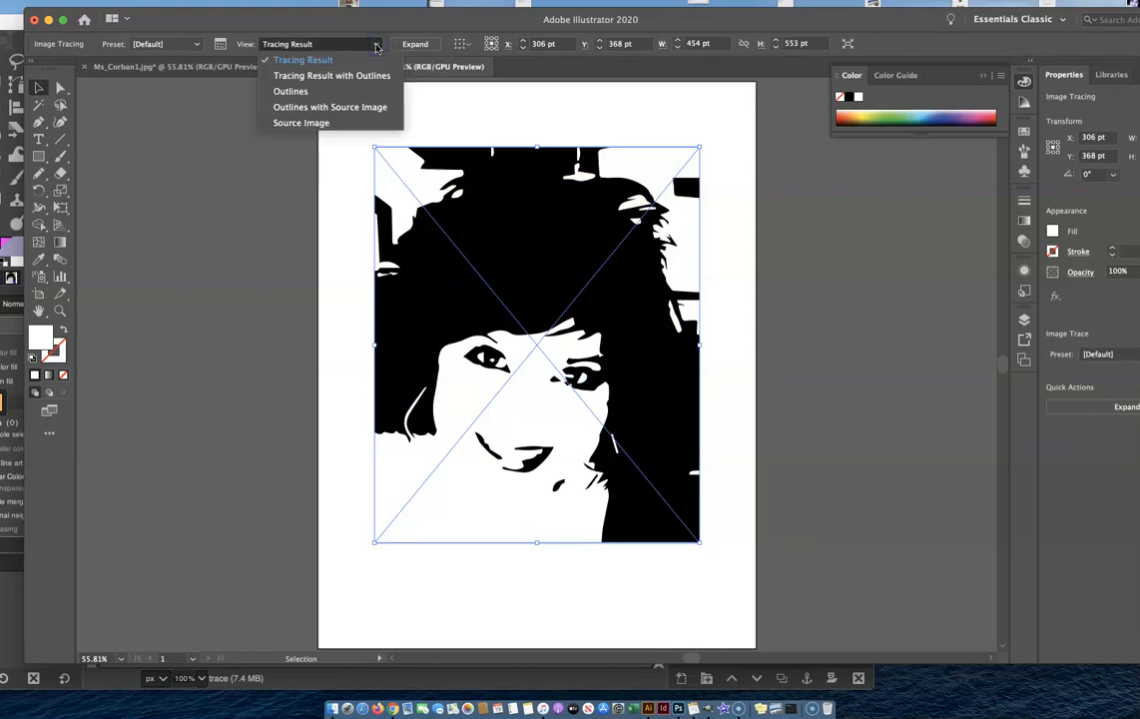
pyautogui.press('super+z')
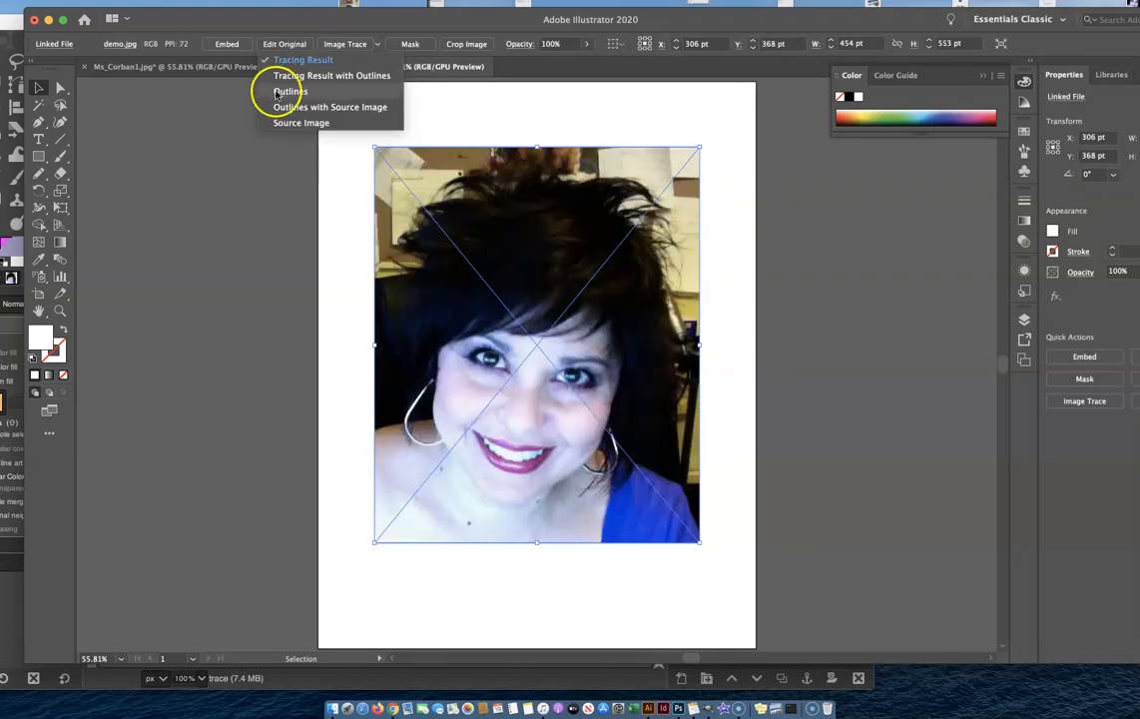
pyautogui.click(218, 149)
# - Try an Image Trace of the placed photo with the 16 Colors preset and undo it
pyautogui.click(377, 45)
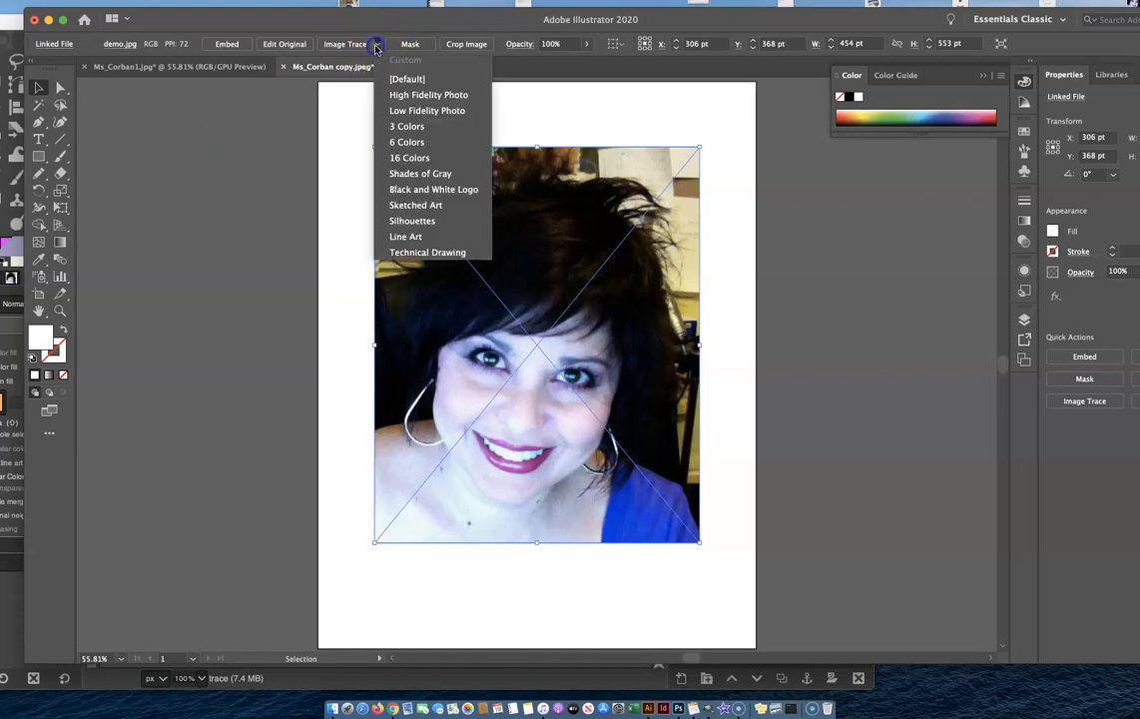
pyautogui.click(403, 159)
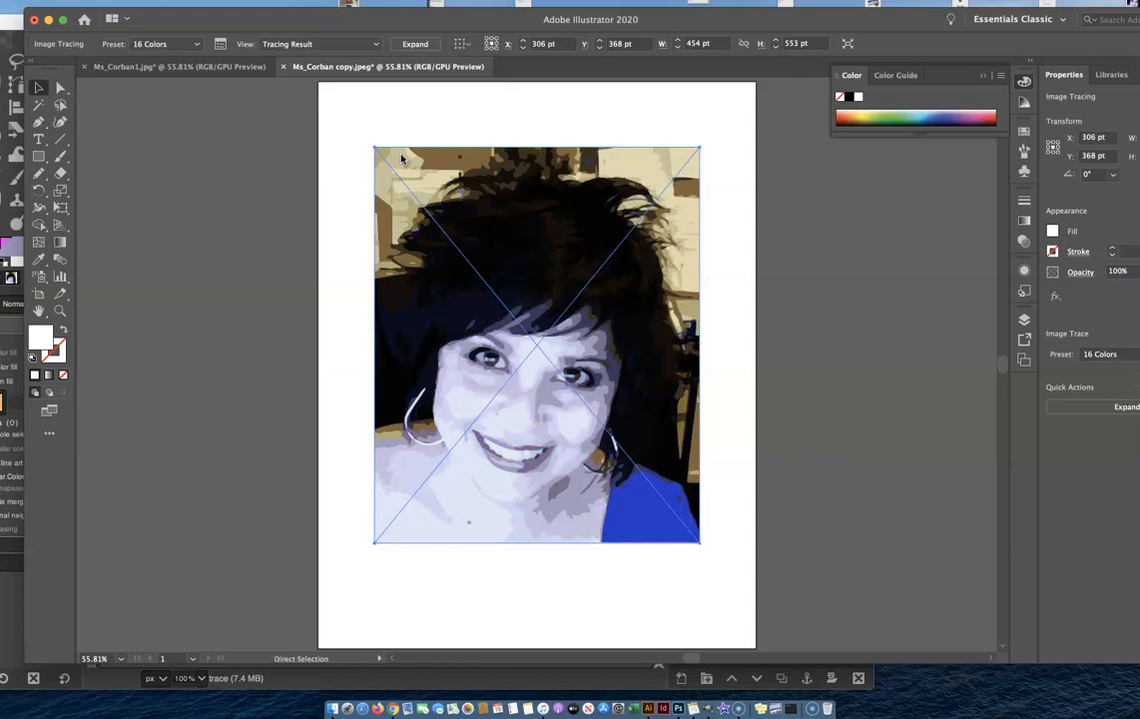
pyautogui.press('cmd+z')
# - Trace the placed photo with the 3 Colors preset and deselect it
pyautogui.click(377, 46)
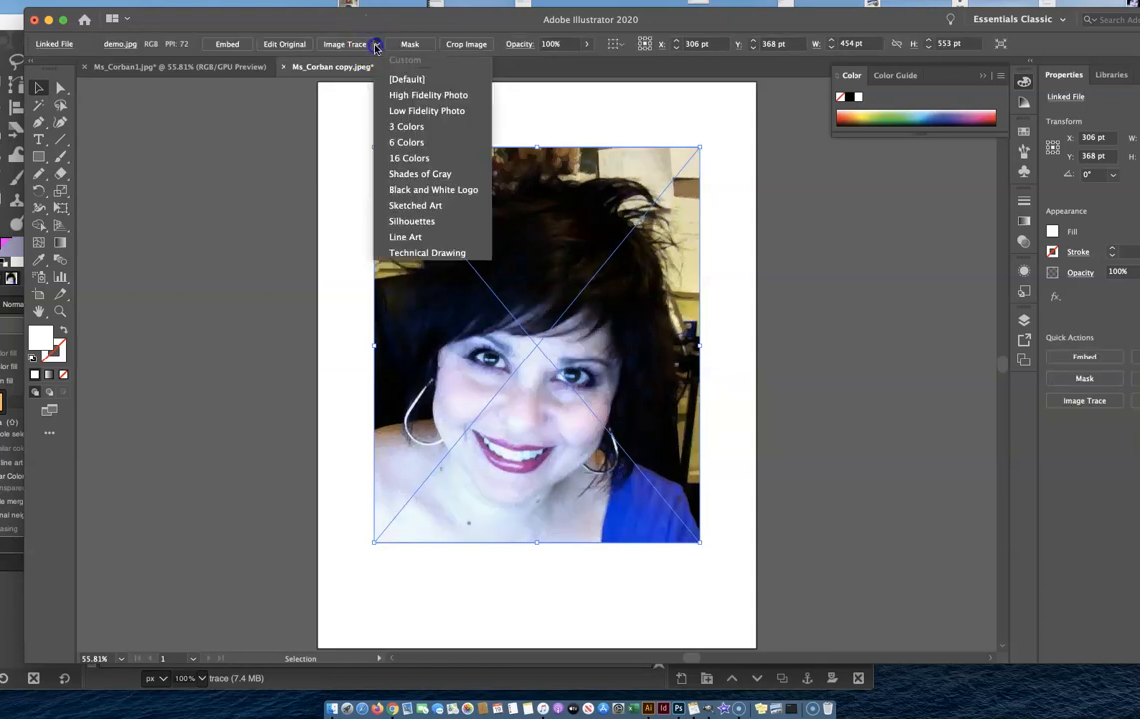
pyautogui.click(397, 128)
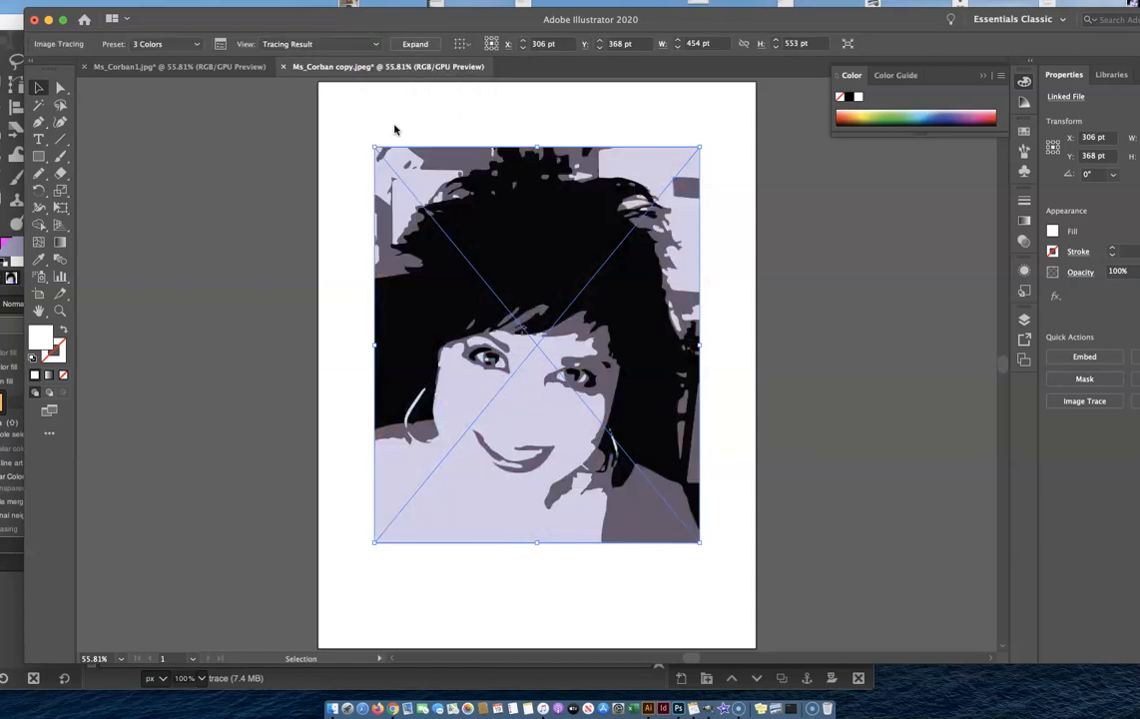
pyautogui.click(395, 126)
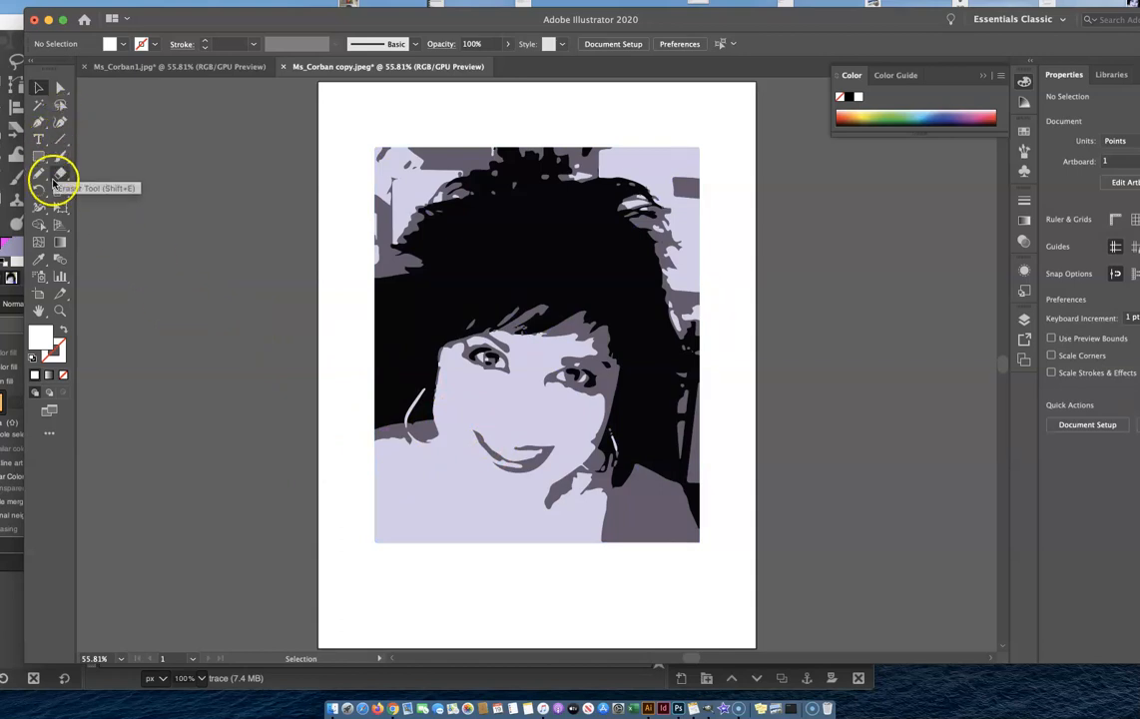
# - Sample the dark grey-purple from the traced hair shading and make it the Pencil tool's stroke colour with no fill
pyautogui.click(38, 259)
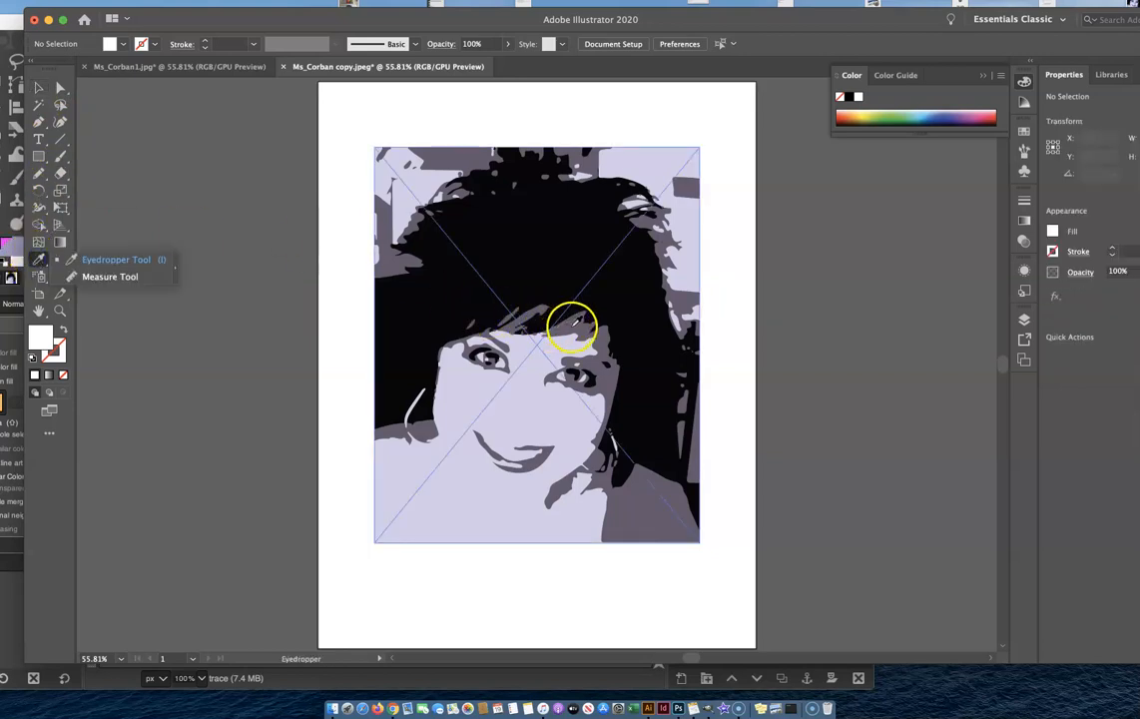
pyautogui.click(571, 326)
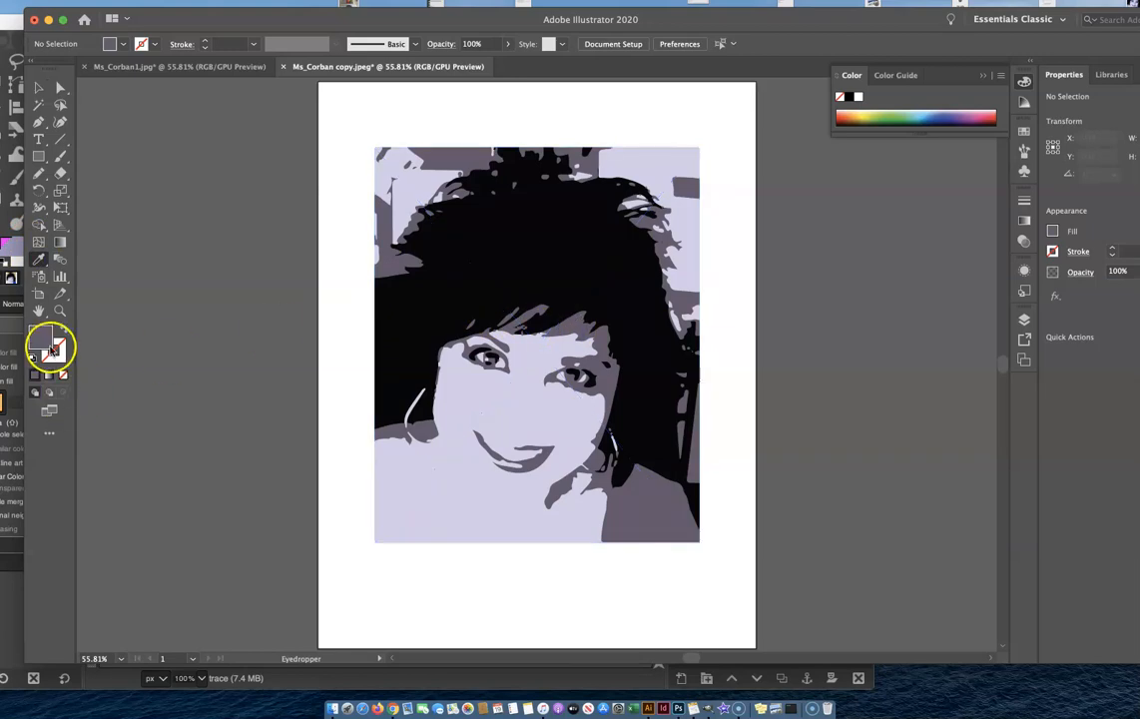
pyautogui.click(41, 172)
pyautogui.click(60, 326)
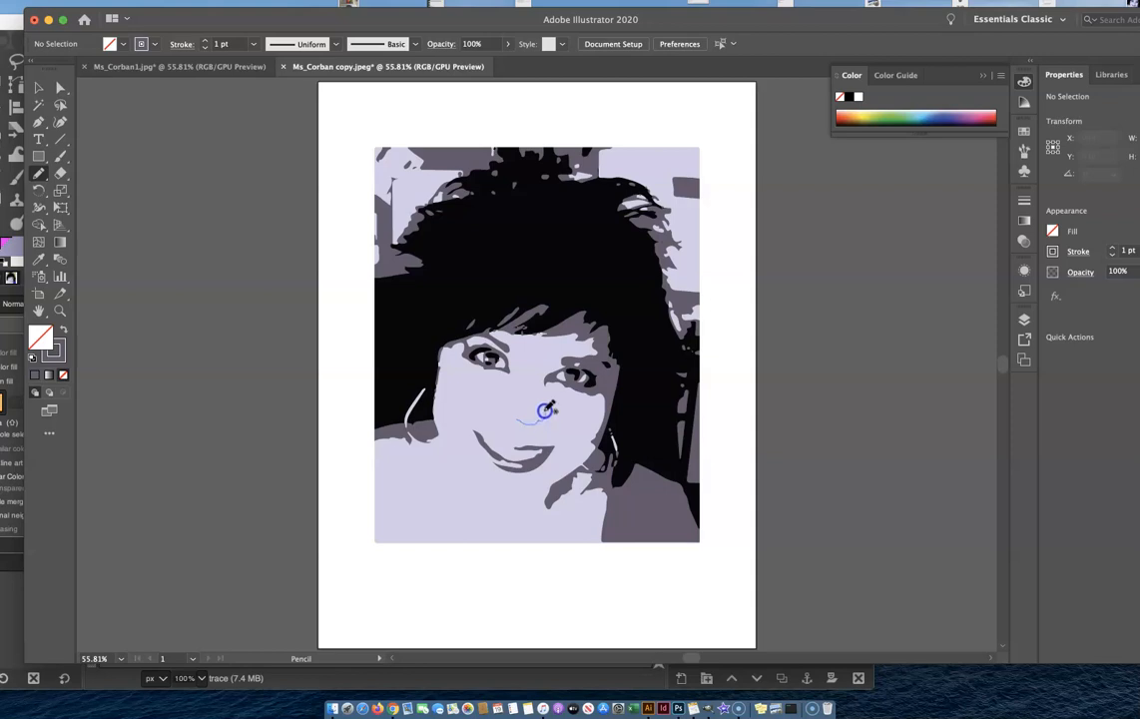
# - Draw a curved nose outline about 40 × 25 pt with the Pencil tool and give it the elliptical tapered width profile
pyautogui.moveTo(545, 410); pyautogui.dragTo(548, 405)
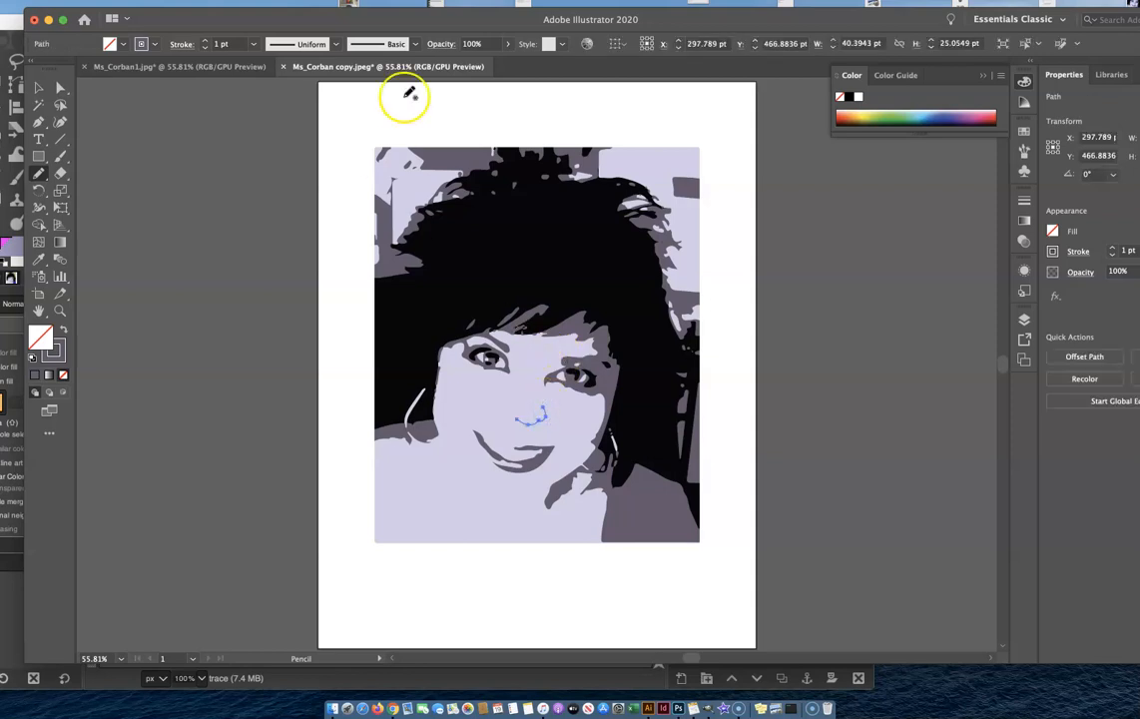
pyautogui.click(334, 44)
pyautogui.click(314, 85)
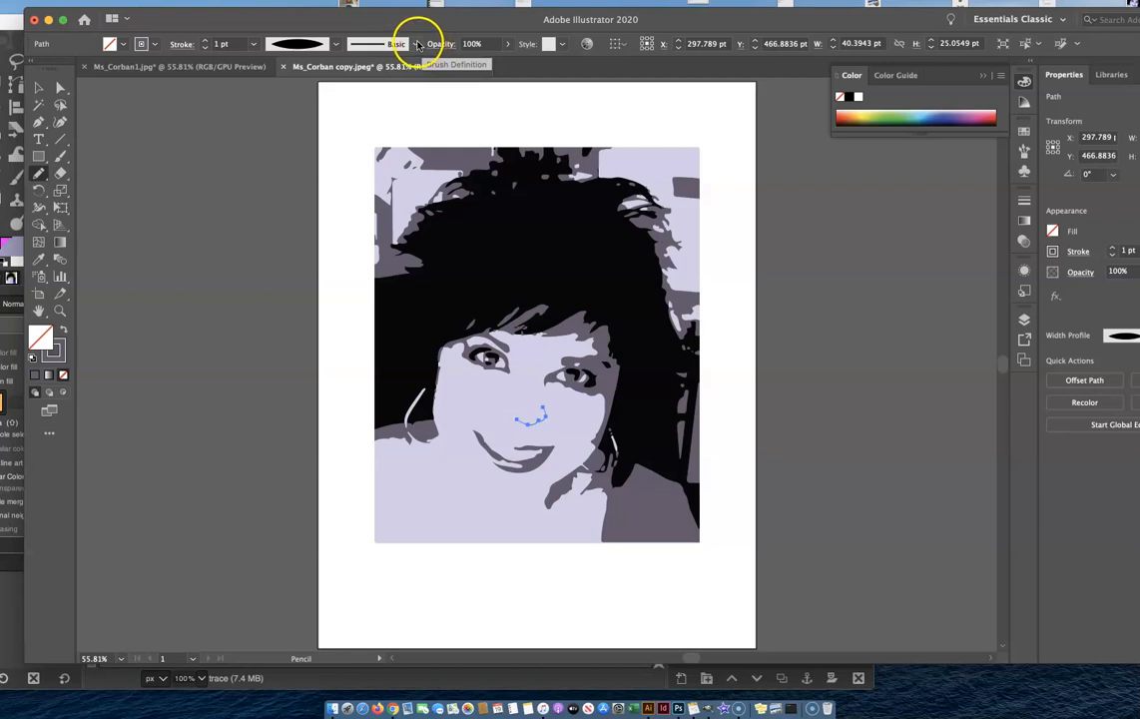
# - Set the nose outline's stroke weight to 9 pt and deselect it
pyautogui.click(206, 41)
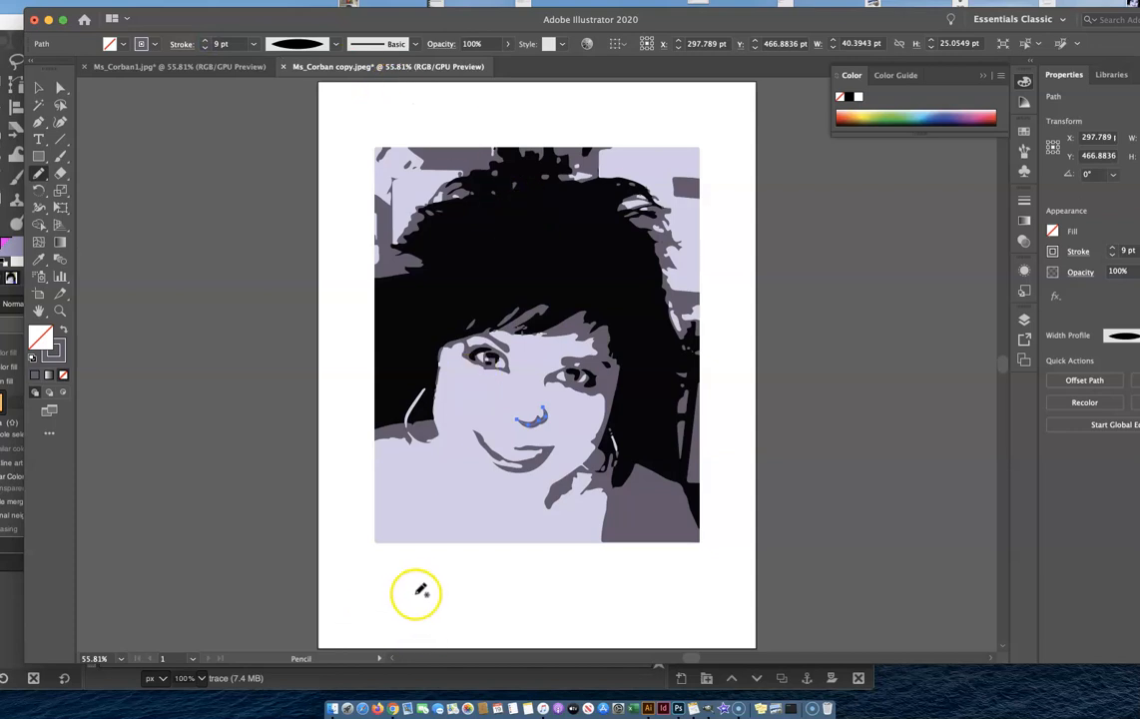
pyautogui.click(38, 86)
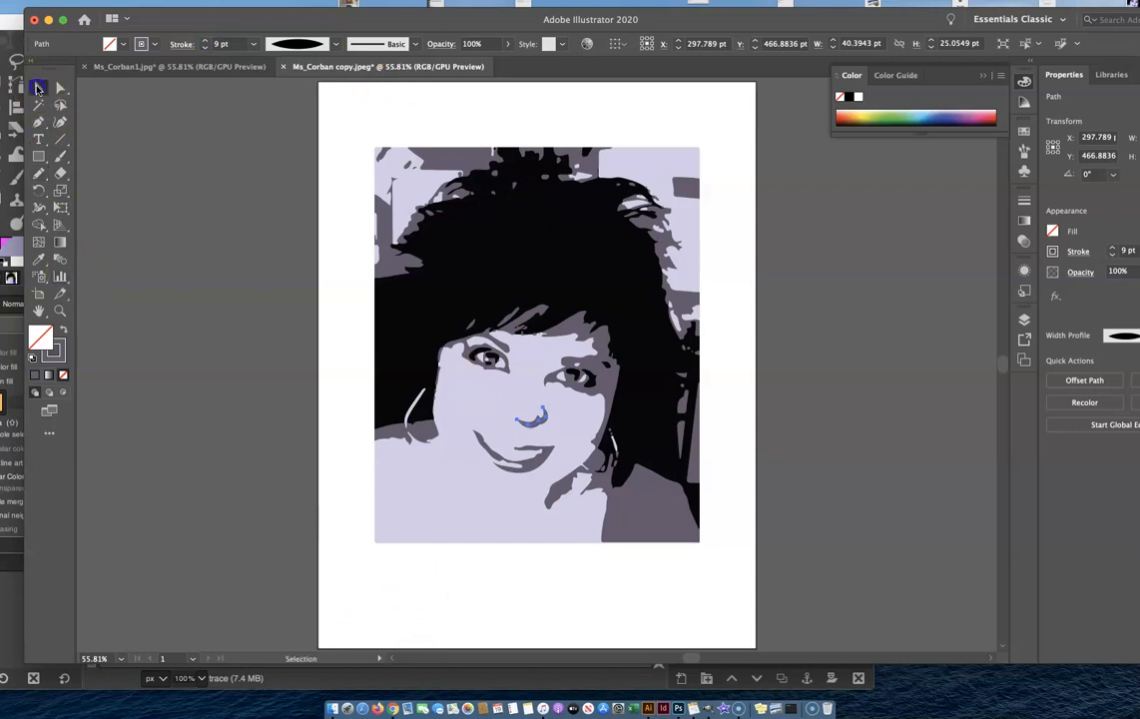
pyautogui.click(428, 563)
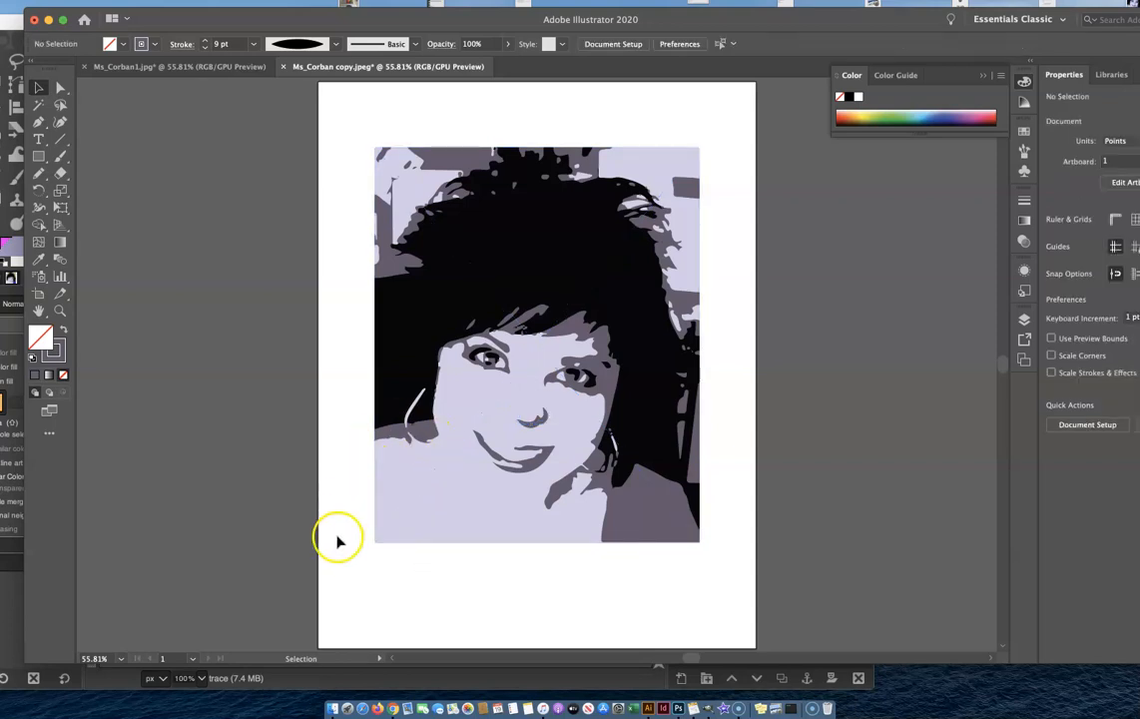
# - Show the document with the 6 Colors trace, move the Illustrator and Photoshop windows aside, and switch to GIMP
pyautogui.click(200, 67)
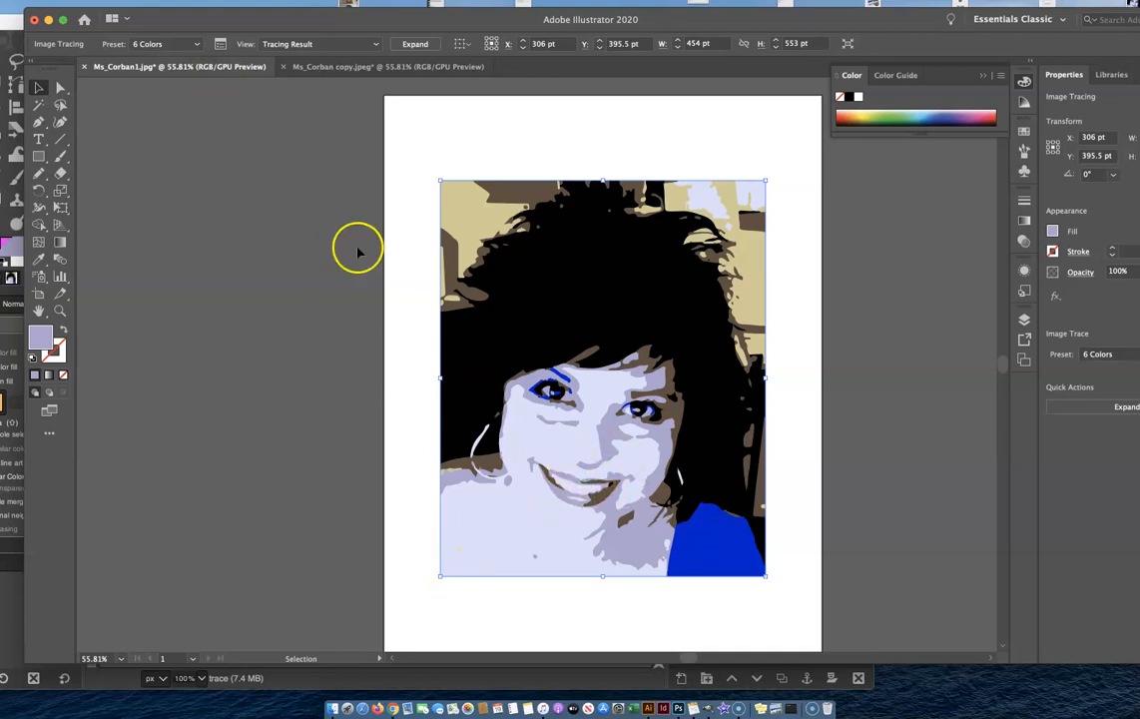
pyautogui.moveTo(226, 26); pyautogui.dragTo(850, 165)
pyautogui.click(192, 25)
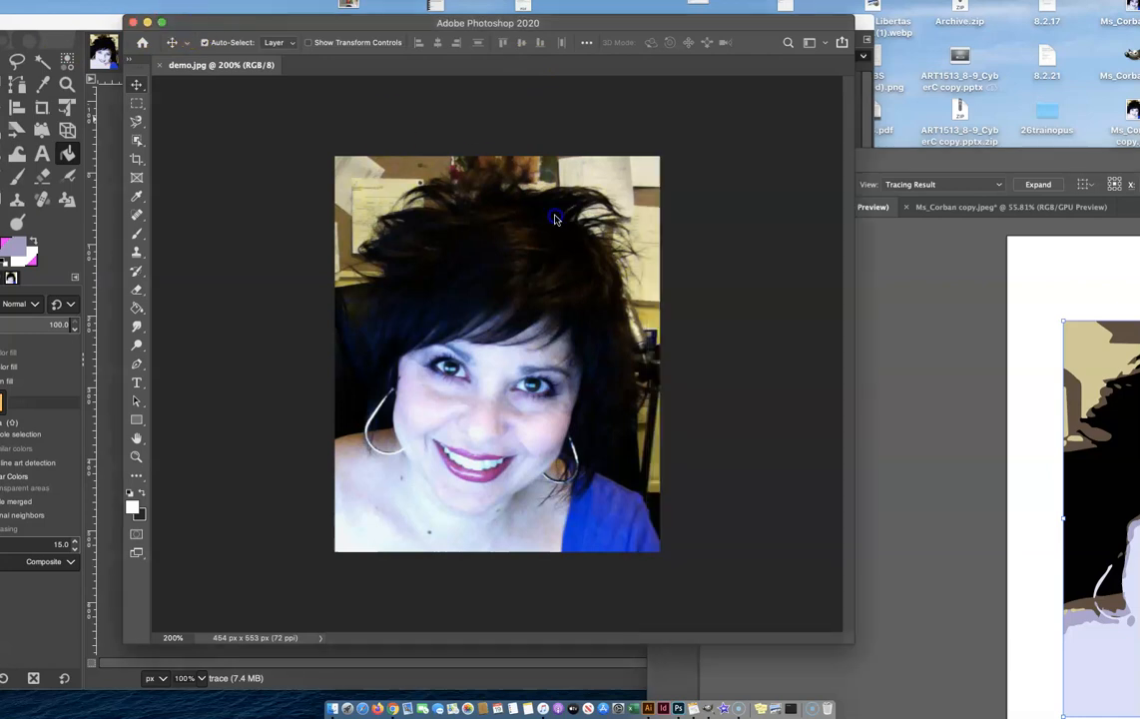
pyautogui.moveTo(312, 26); pyautogui.dragTo(1126, 366)
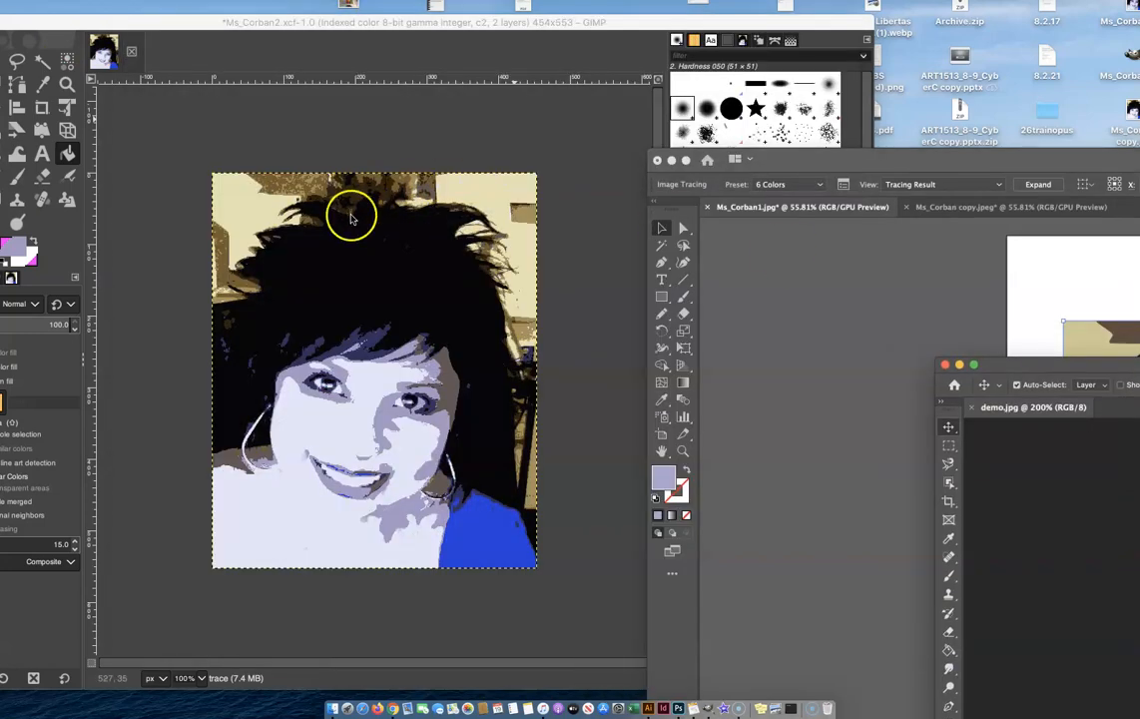
pyautogui.click(139, 251)
pyautogui.moveTo(232, 23); pyautogui.dragTo(339, 6)
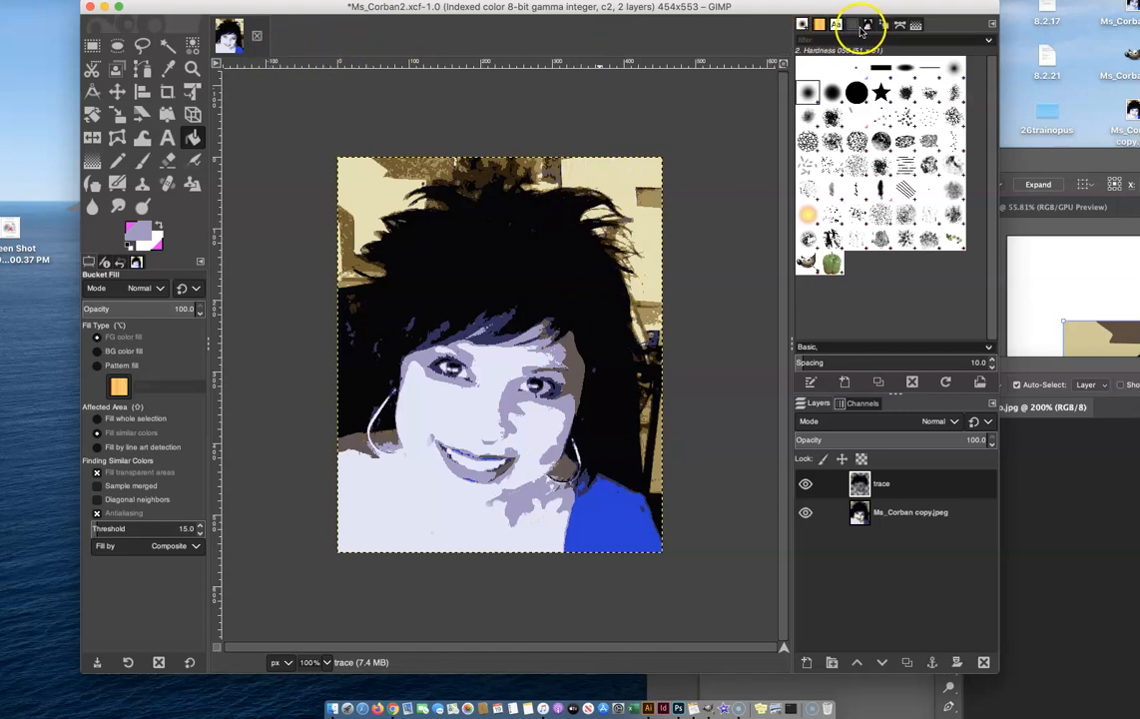
# - Open the portrait's JPEG copy from the document history, keeping its embedded colour profile
pyautogui.click(855, 28)
pyautogui.click(870, 28)
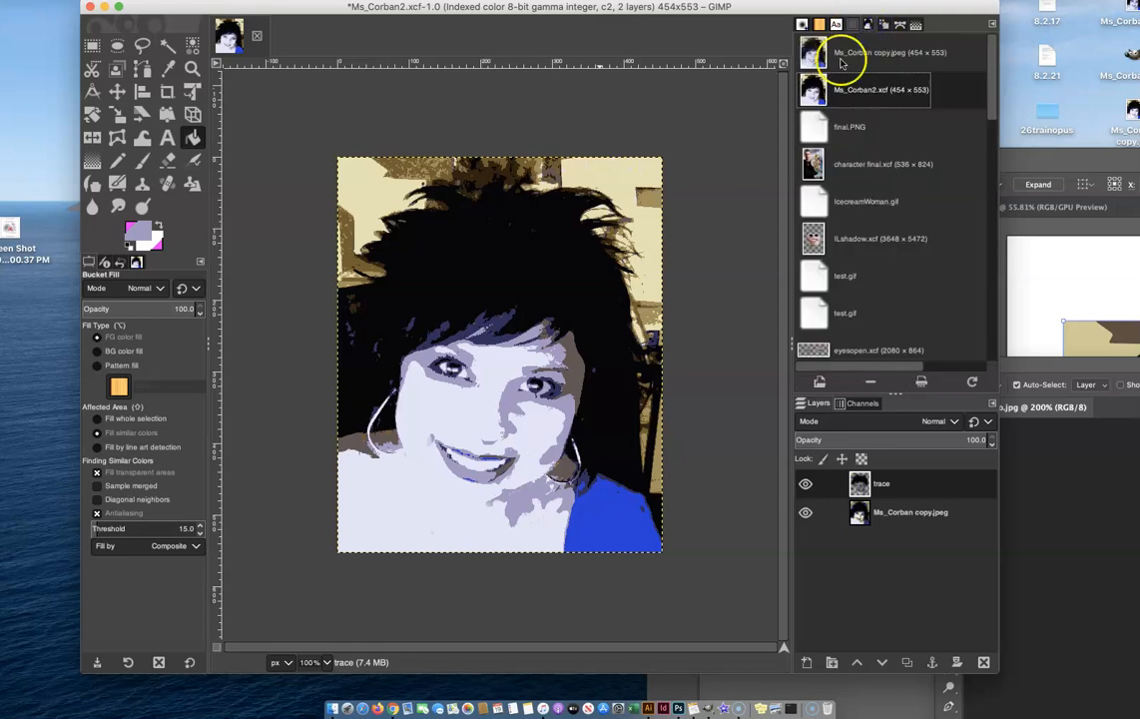
pyautogui.click(845, 60)
pyautogui.doubleClick(823, 57)
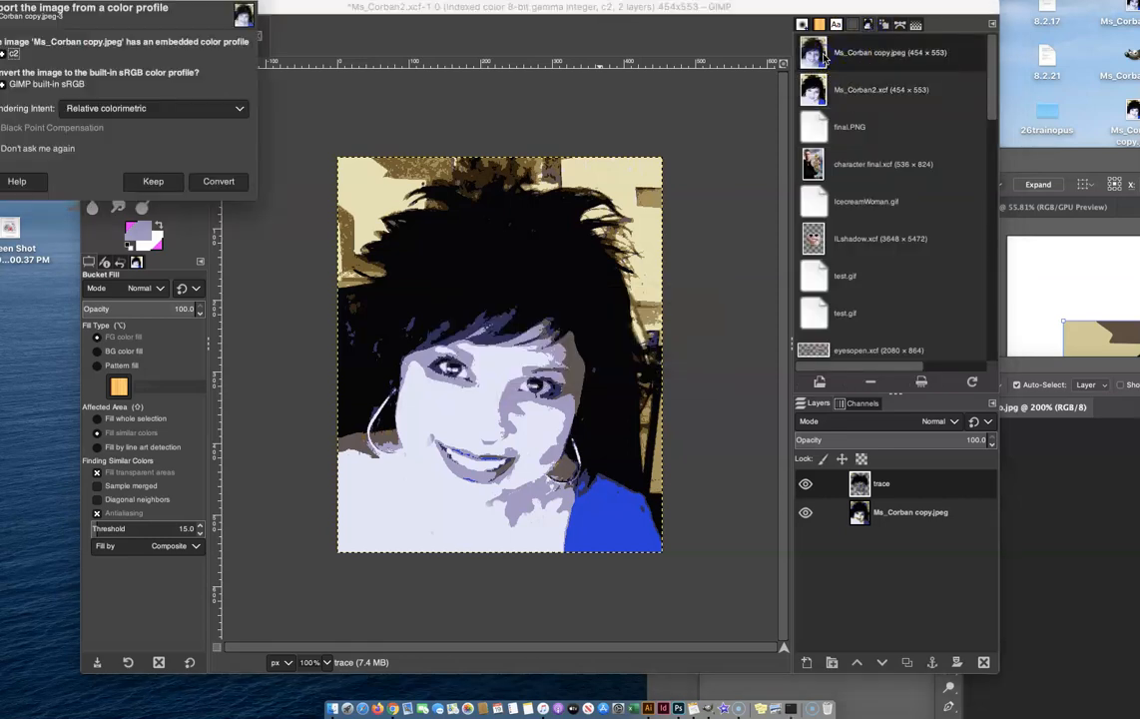
pyautogui.click(154, 181)
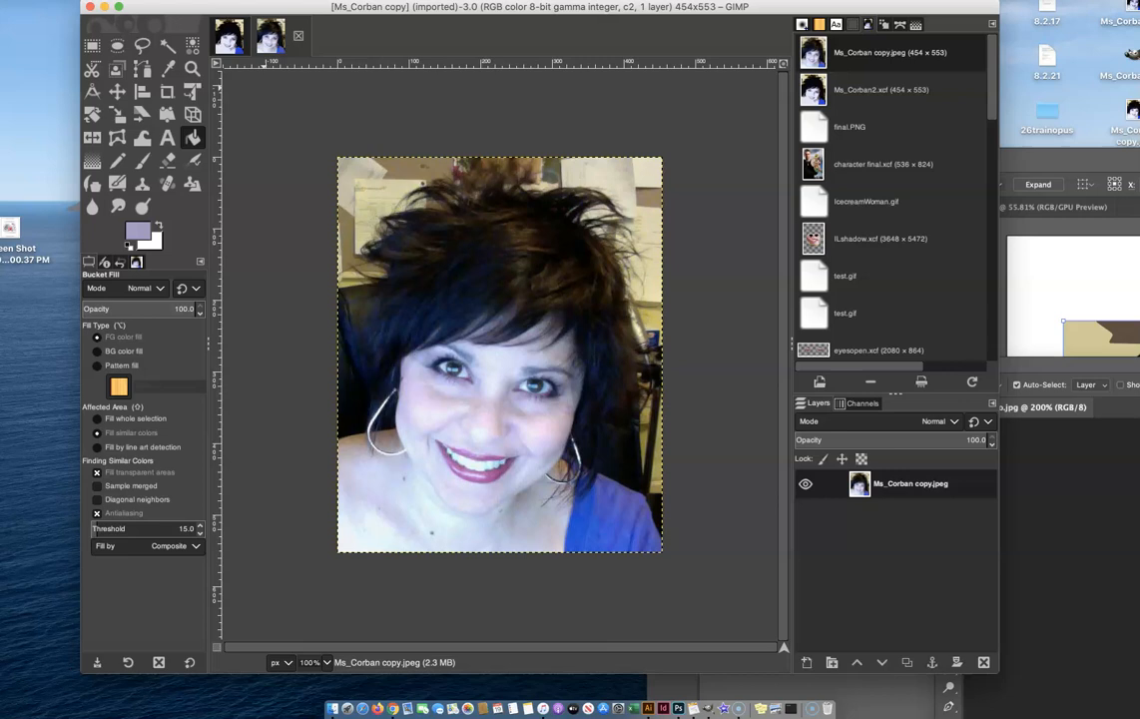
# - Boost the photo's contrast with an S-shaped Value curve, mapping input 199 to output 224 and input 55 to output 33
pyautogui.click(239, 0)
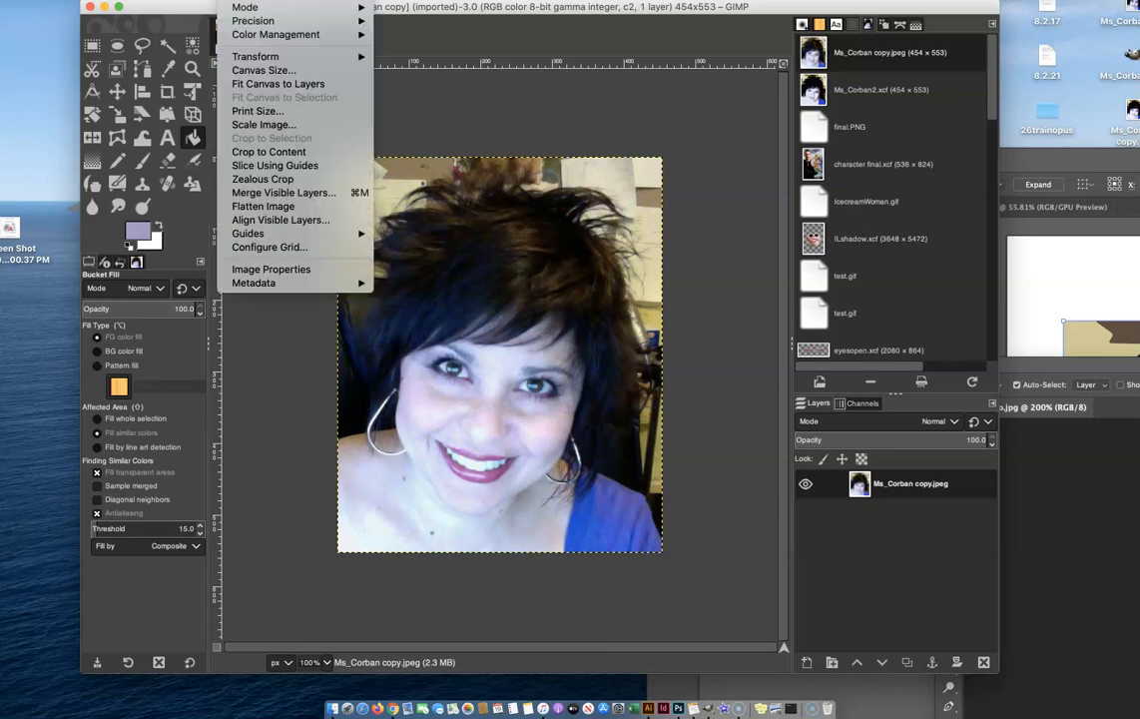
pyautogui.moveTo(320, 0)
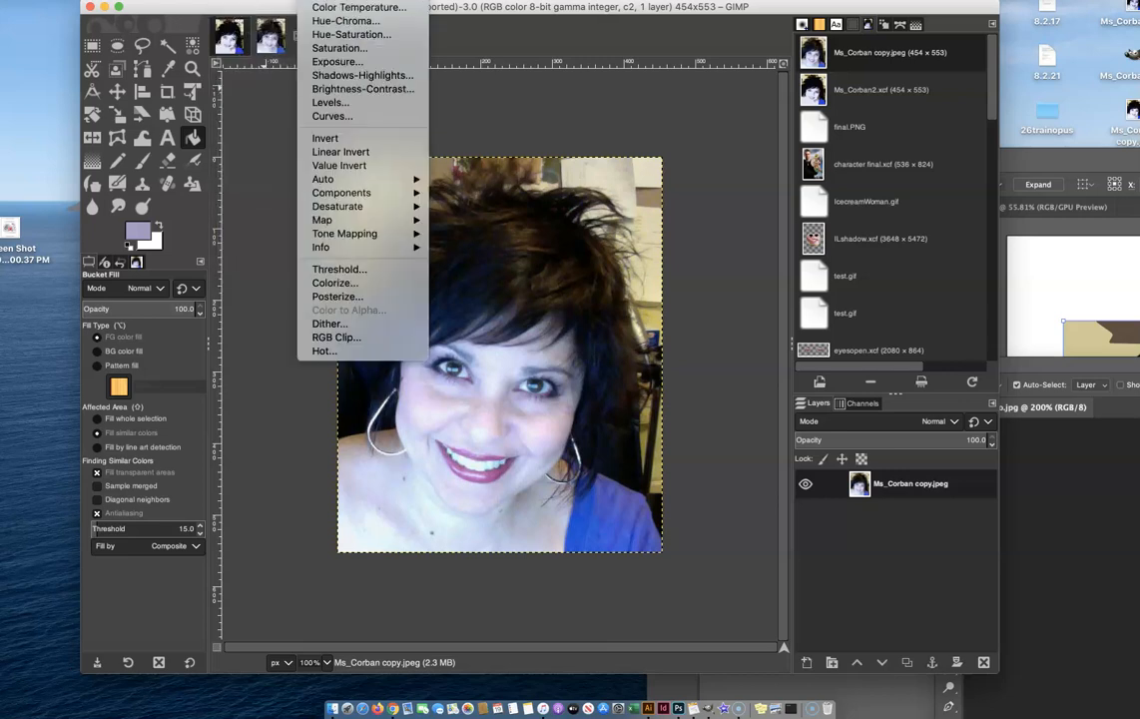
pyautogui.click(332, 116)
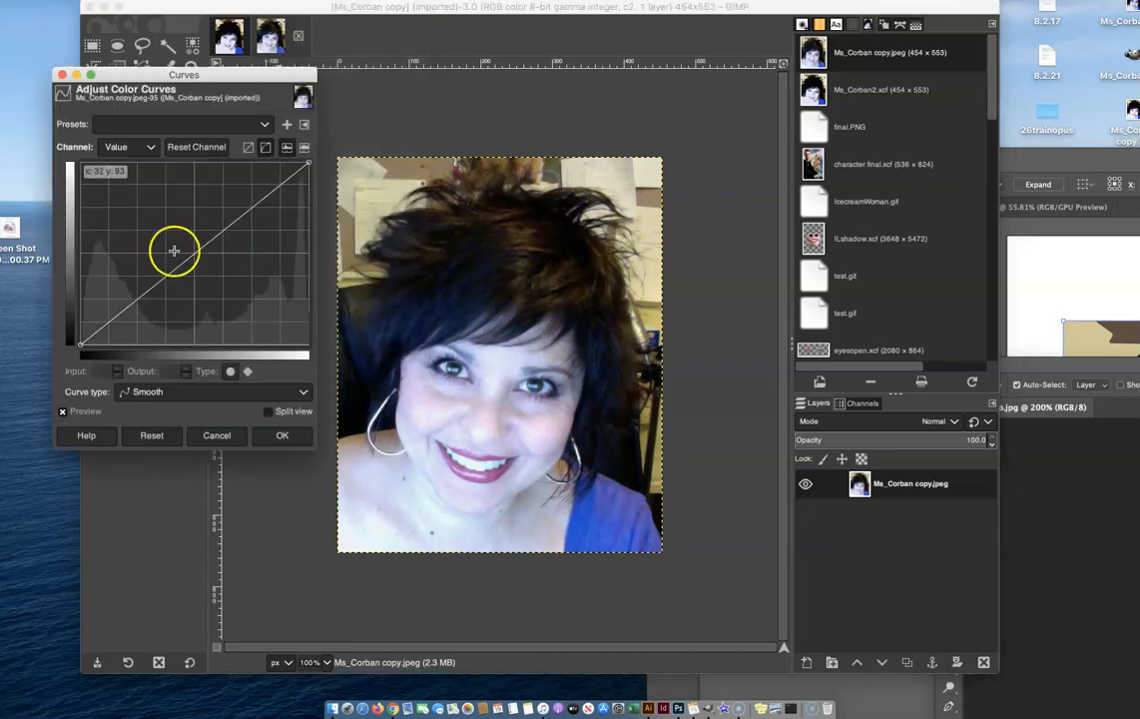
pyautogui.click(272, 190)
pyautogui.moveTo(272, 190); pyautogui.dragTo(259, 184)
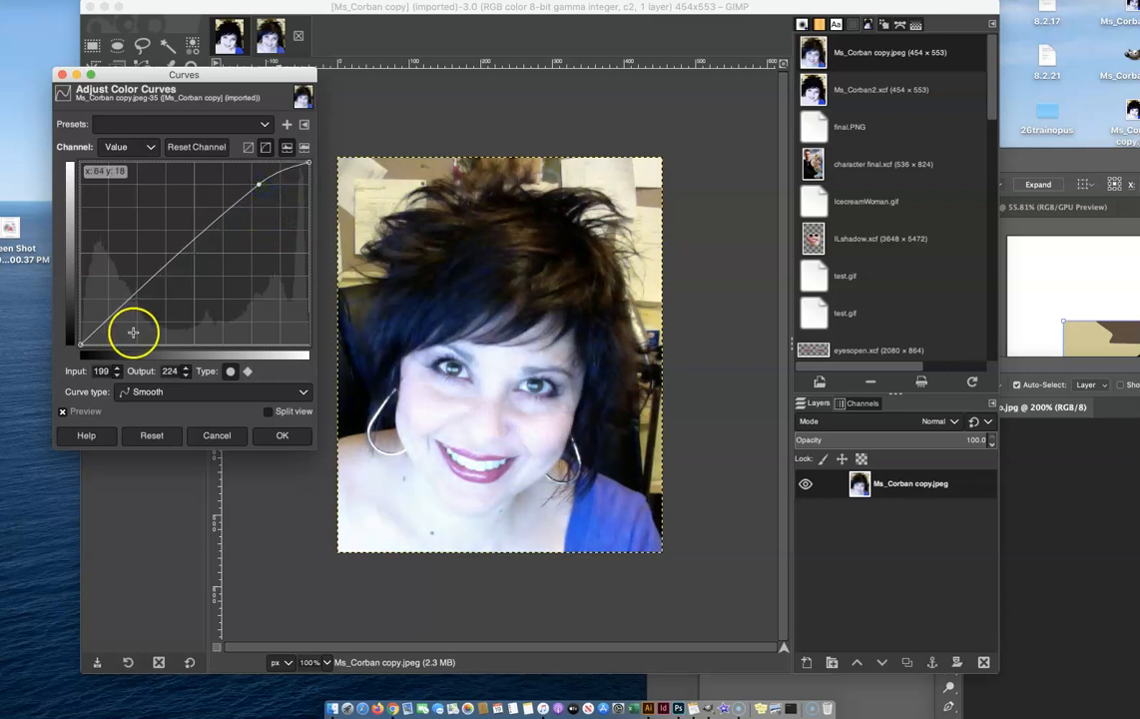
pyautogui.moveTo(112, 315); pyautogui.dragTo(129, 322)
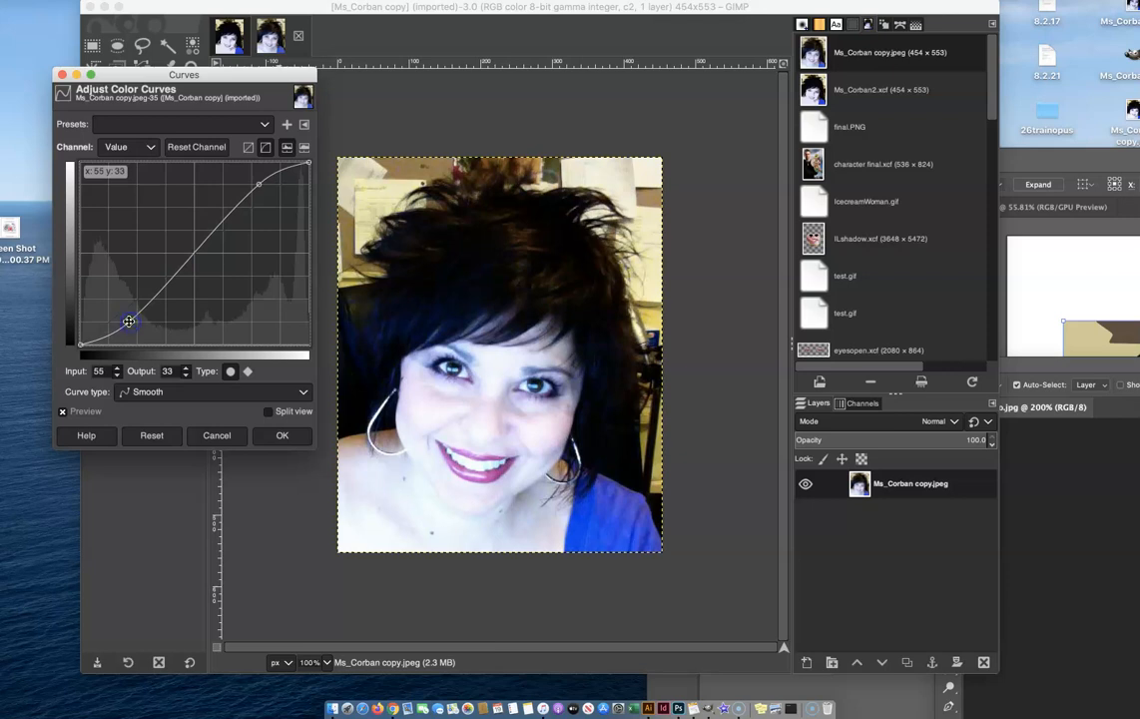
pyautogui.click(286, 435)
pyautogui.click(295, 419)
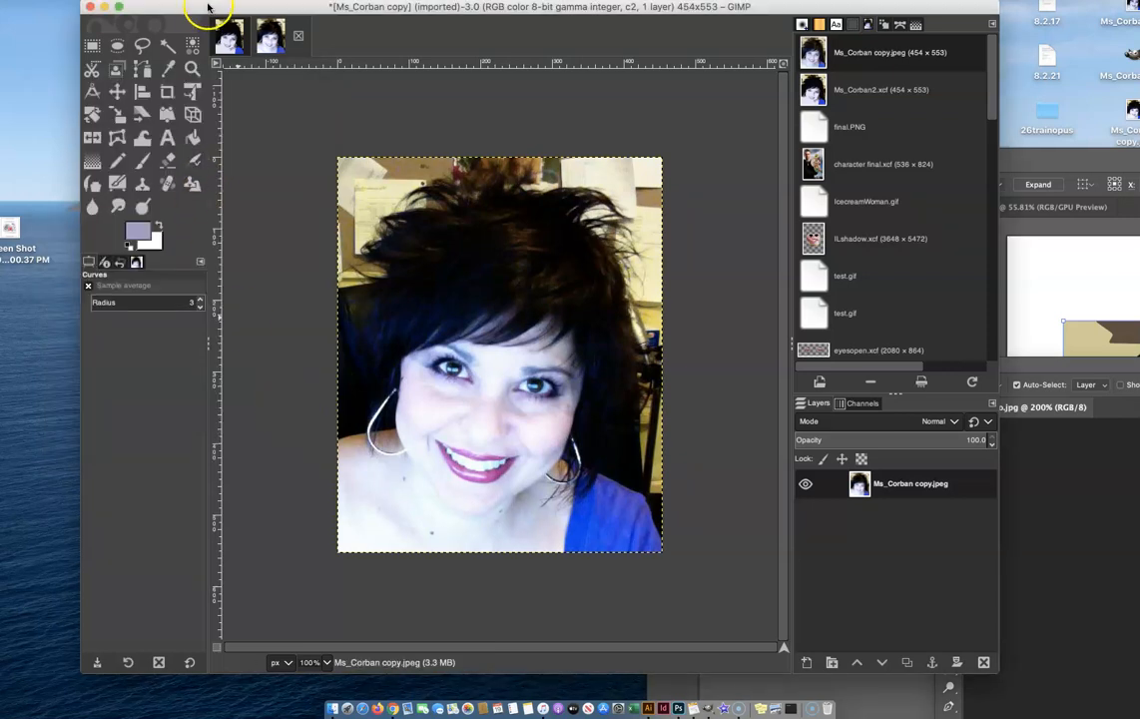
# - Try converting the photo to indexed colours with an optimum palette of 4 colours and no dithering, and undo it
pyautogui.click(204, 0)
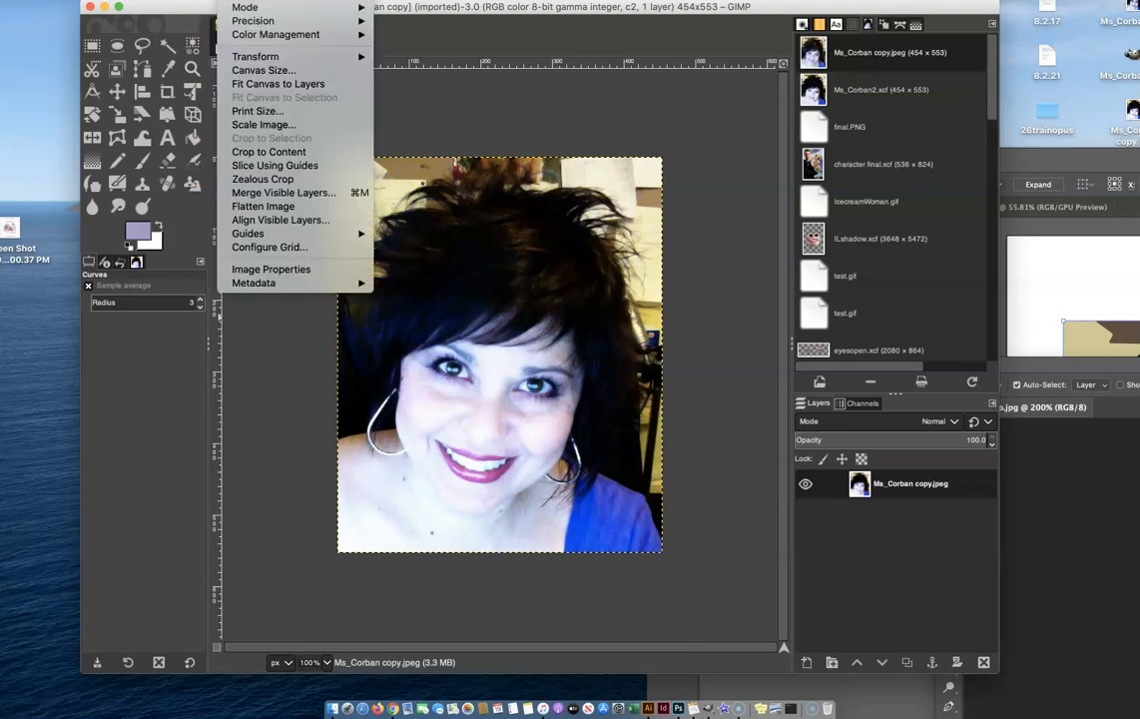
pyautogui.moveTo(245, 8)
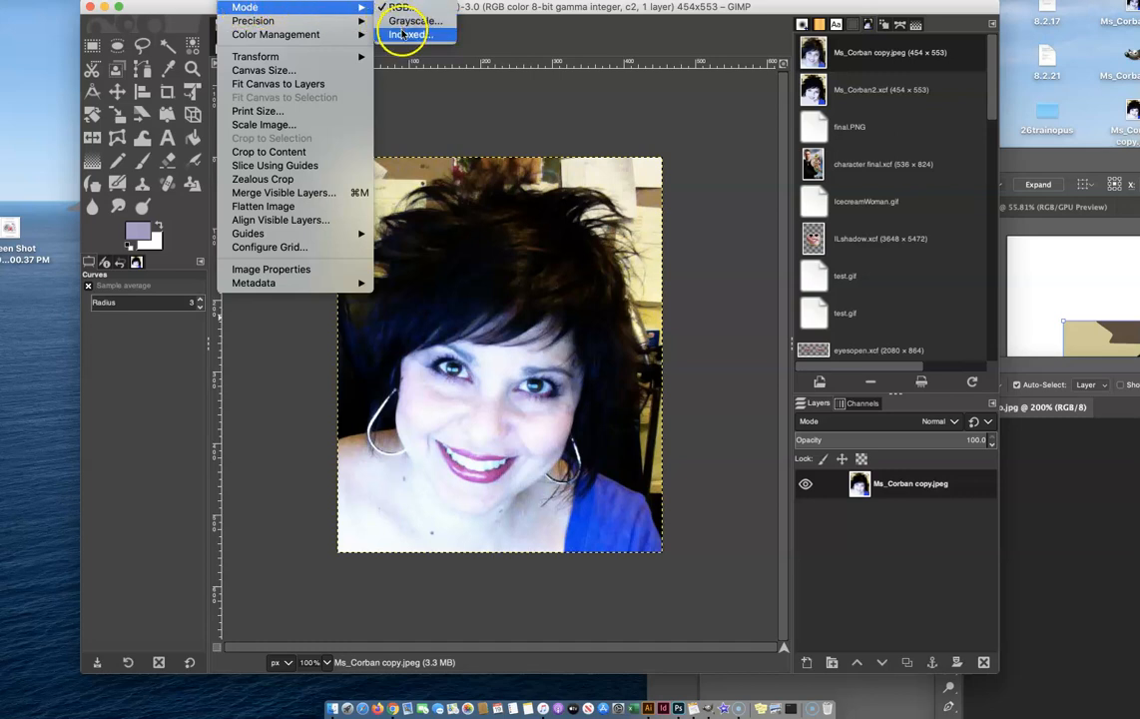
pyautogui.click(403, 37)
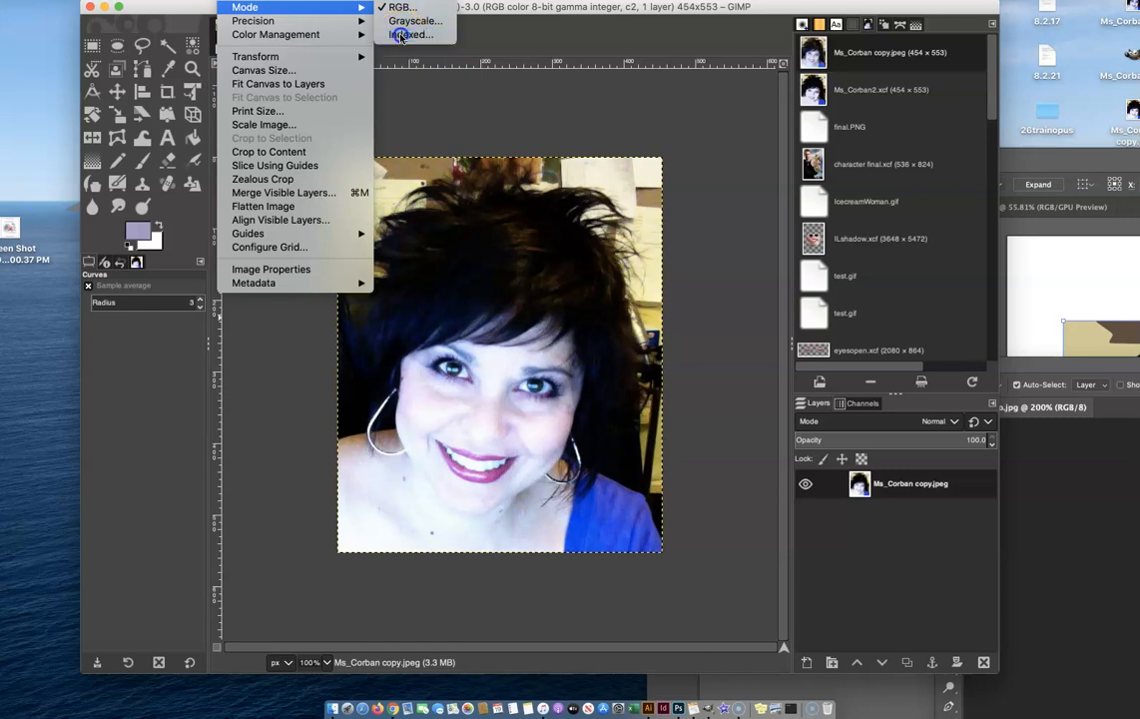
pyautogui.moveTo(396, 0); pyautogui.dragTo(182, 99)
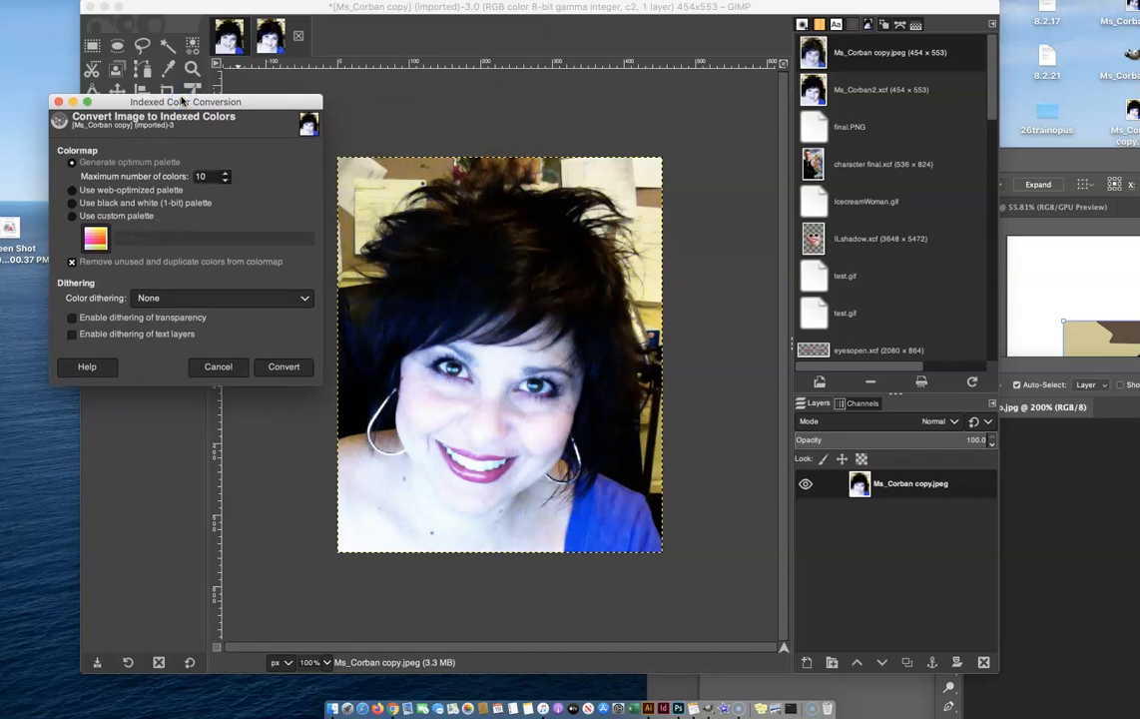
pyautogui.click(226, 179)
pyautogui.click(280, 369)
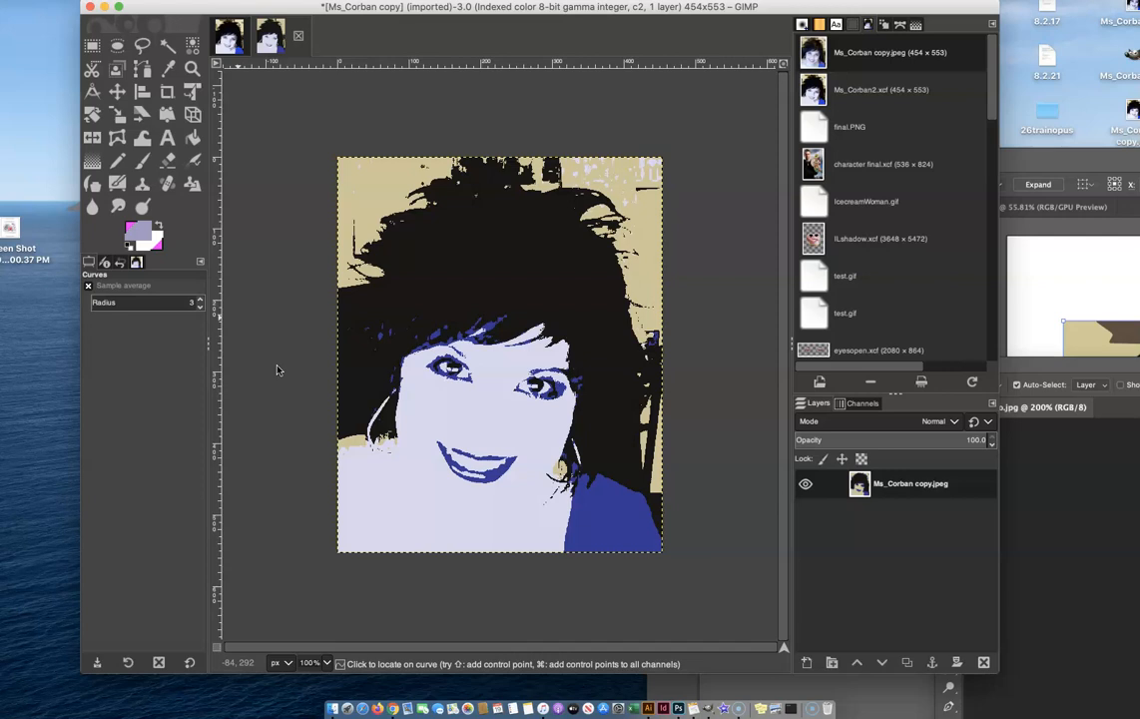
pyautogui.press('super+z')
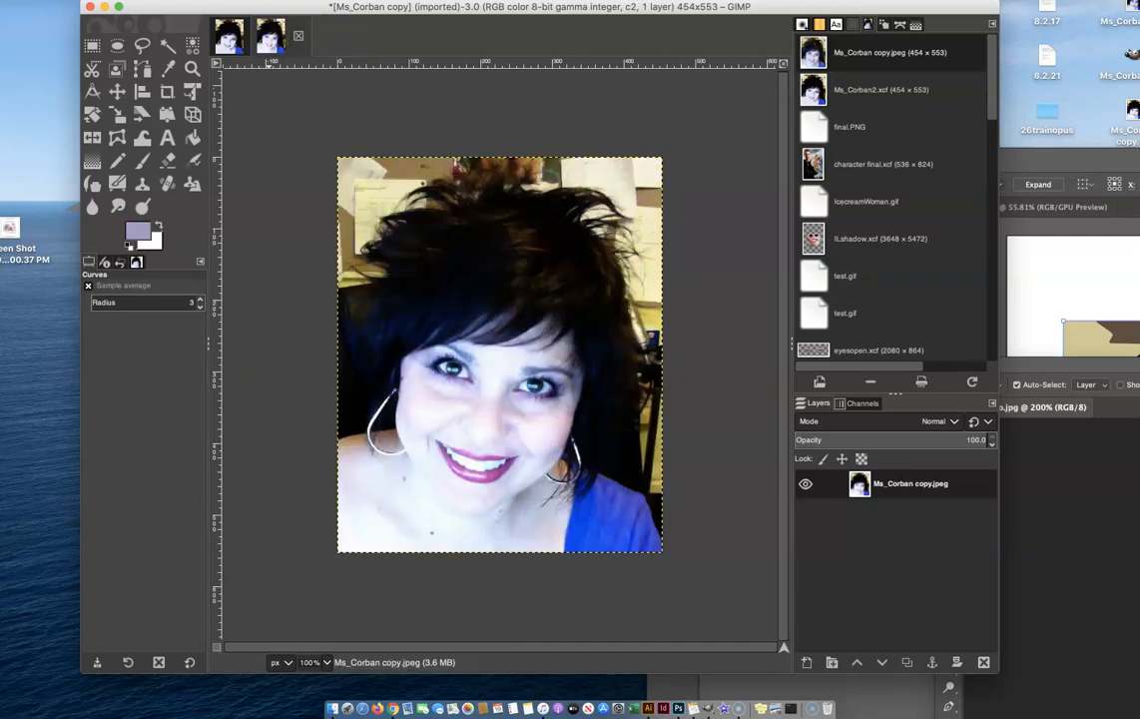
# - Convert the photo to indexed colours with an optimum palette of at most 10 colours and no dithering
pyautogui.click(316, 1)
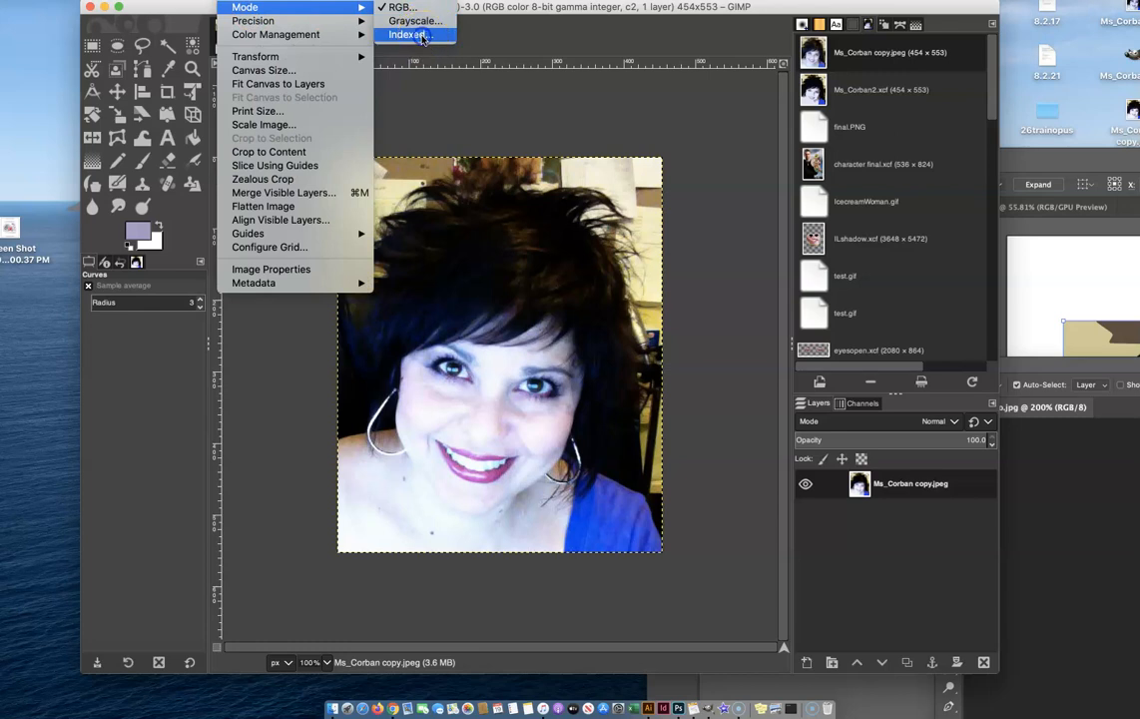
pyautogui.click(407, 36)
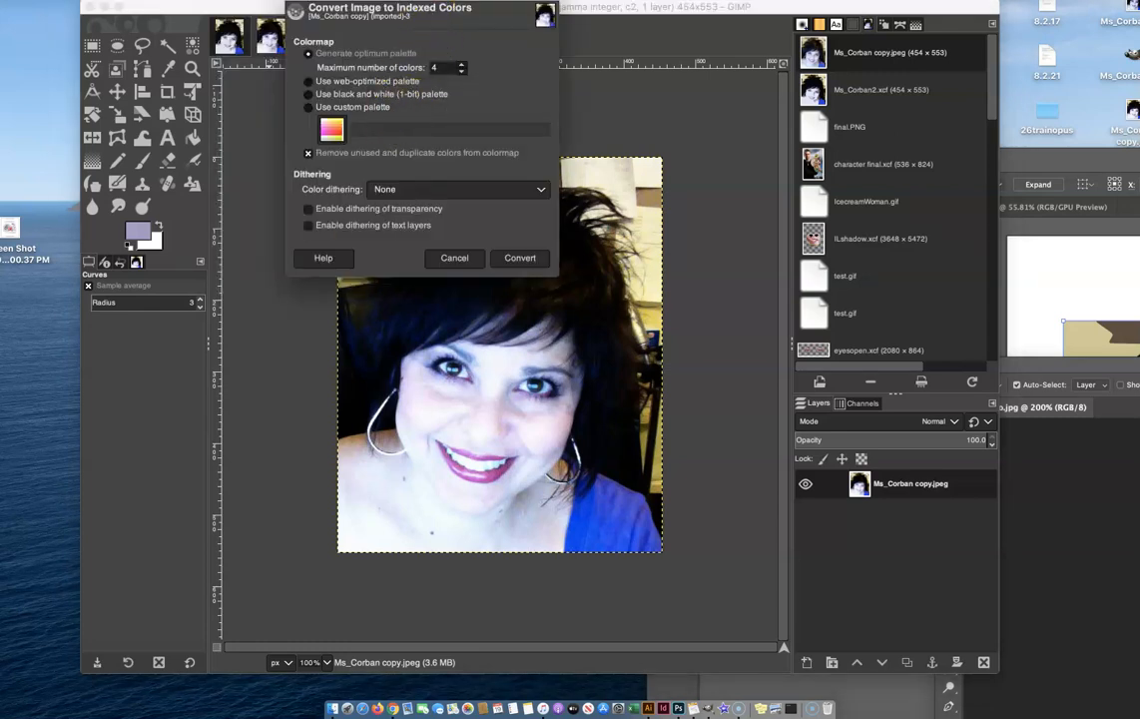
pyautogui.moveTo(418, 2); pyautogui.dragTo(186, 112)
pyautogui.click(218, 195)
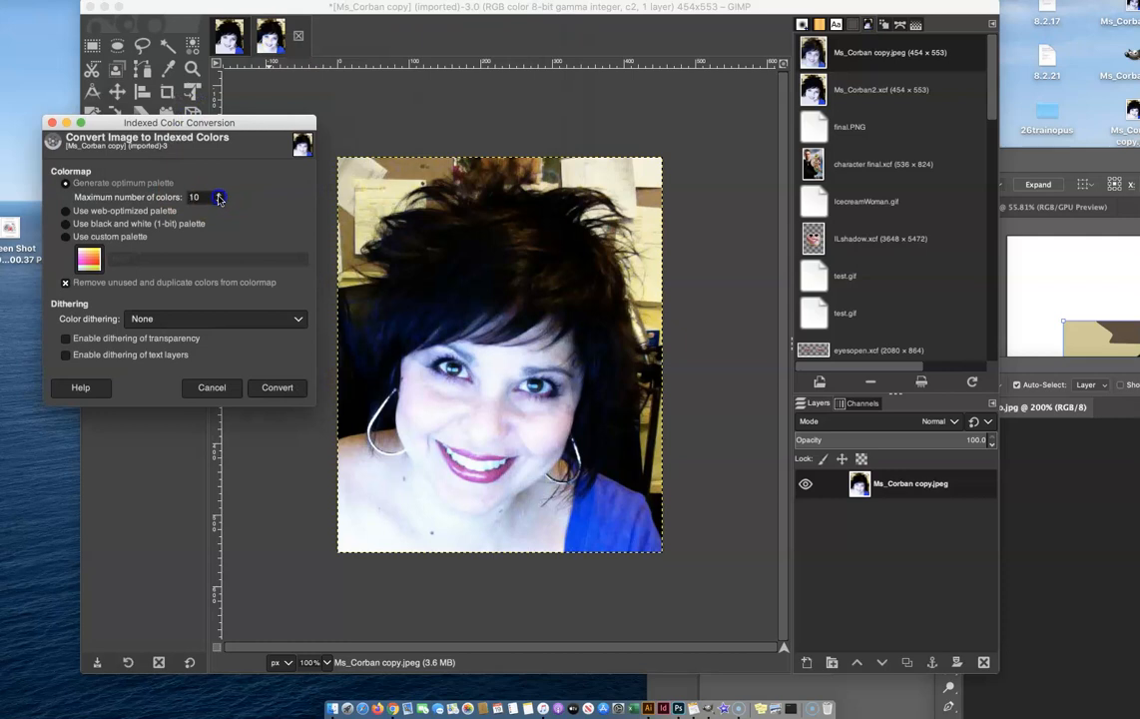
pyautogui.click(274, 387)
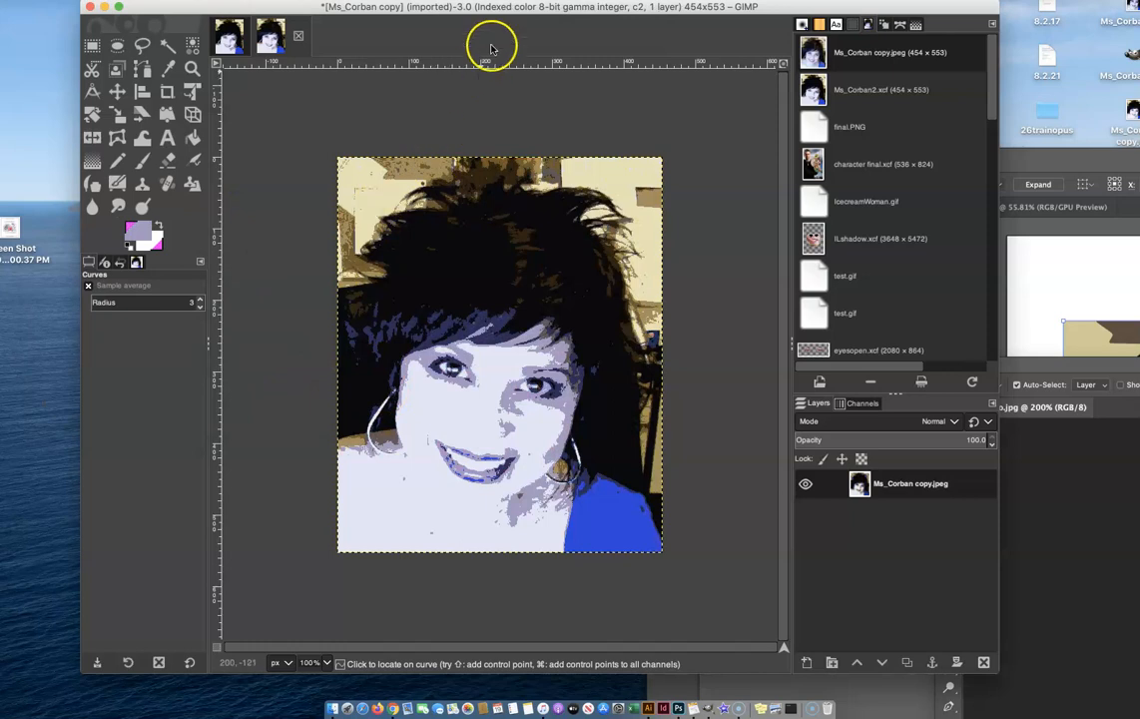
# - Rearrange the windows to compare the indexed photo with the 6 Colors trace in Illustrator, and return to GIMP
pyautogui.moveTo(502, 14); pyautogui.dragTo(453, 14)
pyautogui.click(1094, 444)
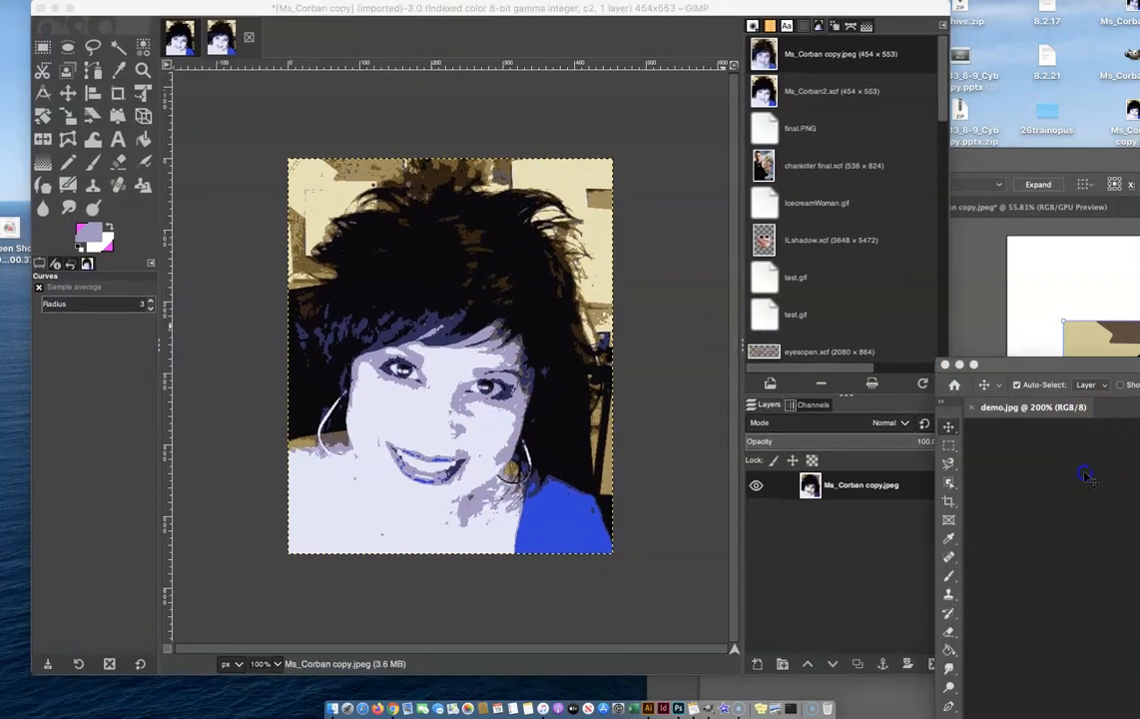
pyautogui.moveTo(1022, 366); pyautogui.dragTo(801, 512)
pyautogui.click(981, 282)
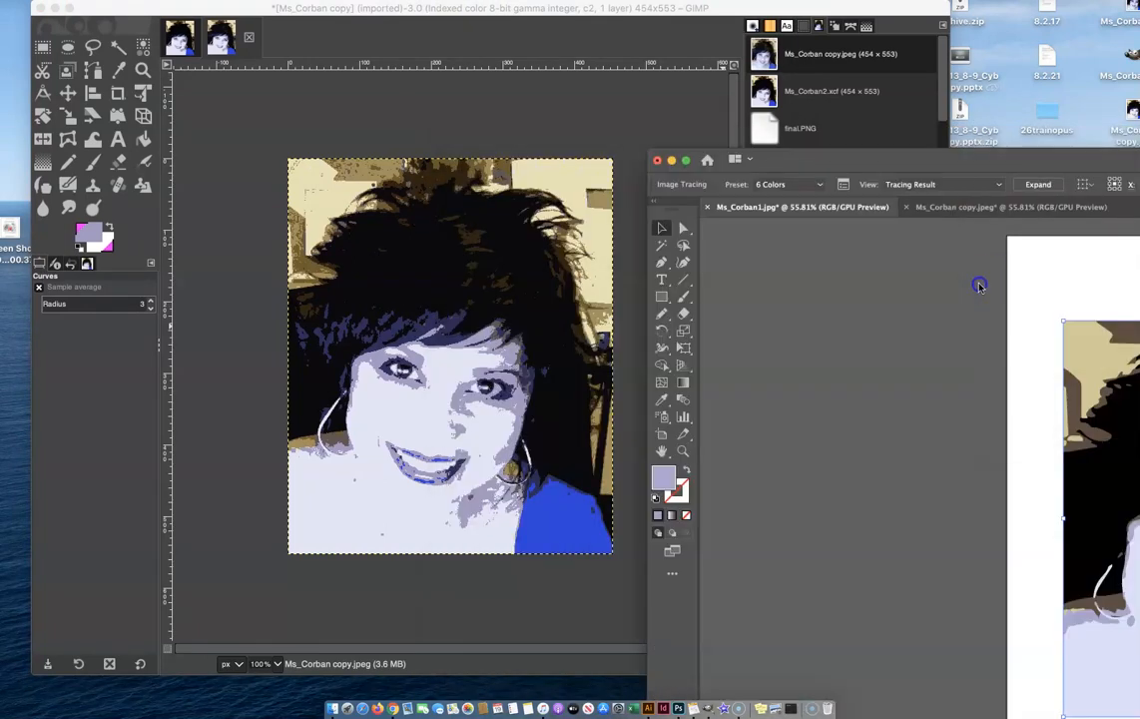
pyautogui.moveTo(1034, 165); pyautogui.dragTo(640, 24)
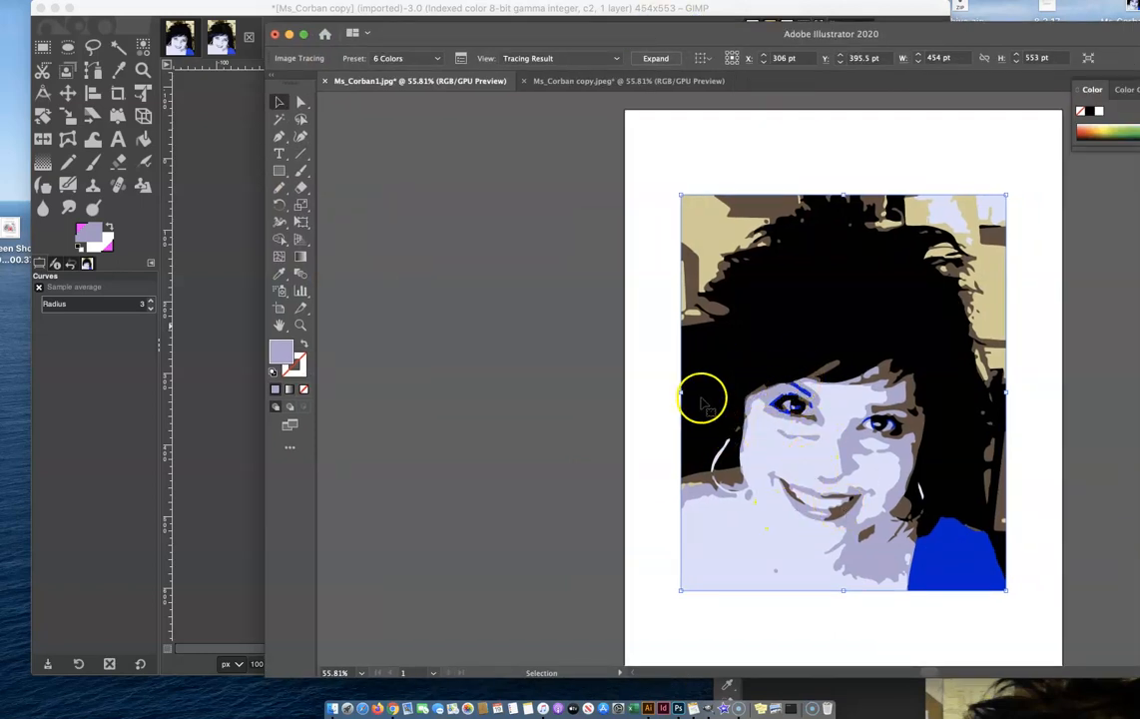
pyautogui.moveTo(393, 37); pyautogui.dragTo(1052, 195)
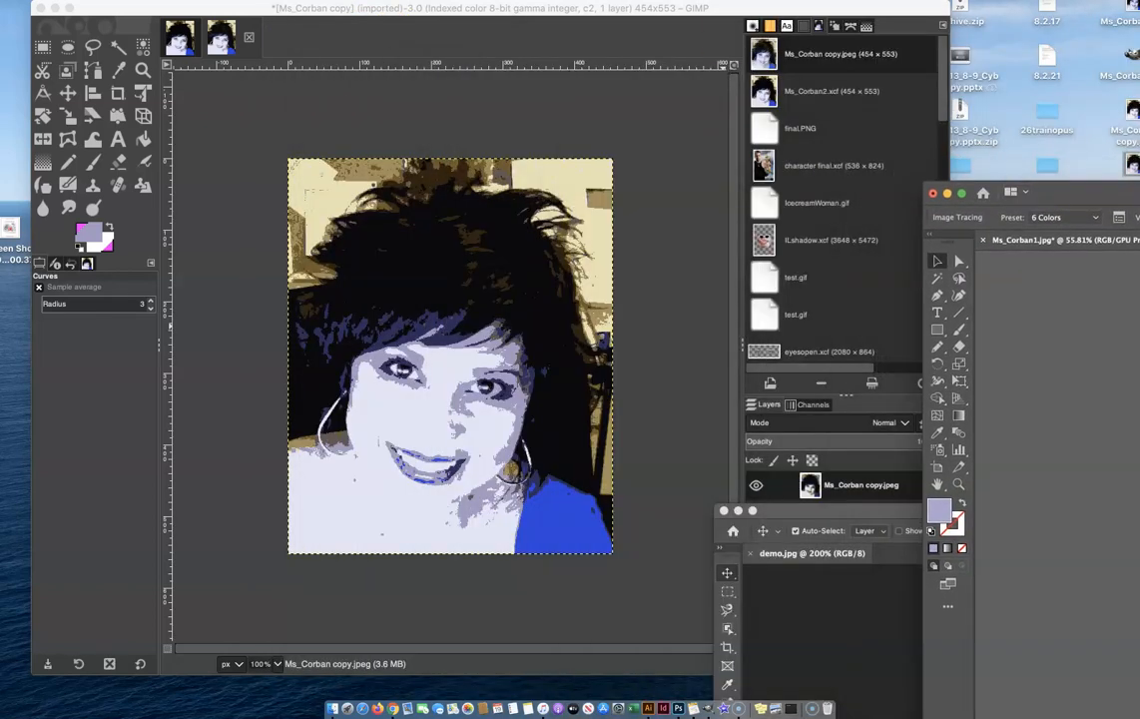
pyautogui.click(604, 10)
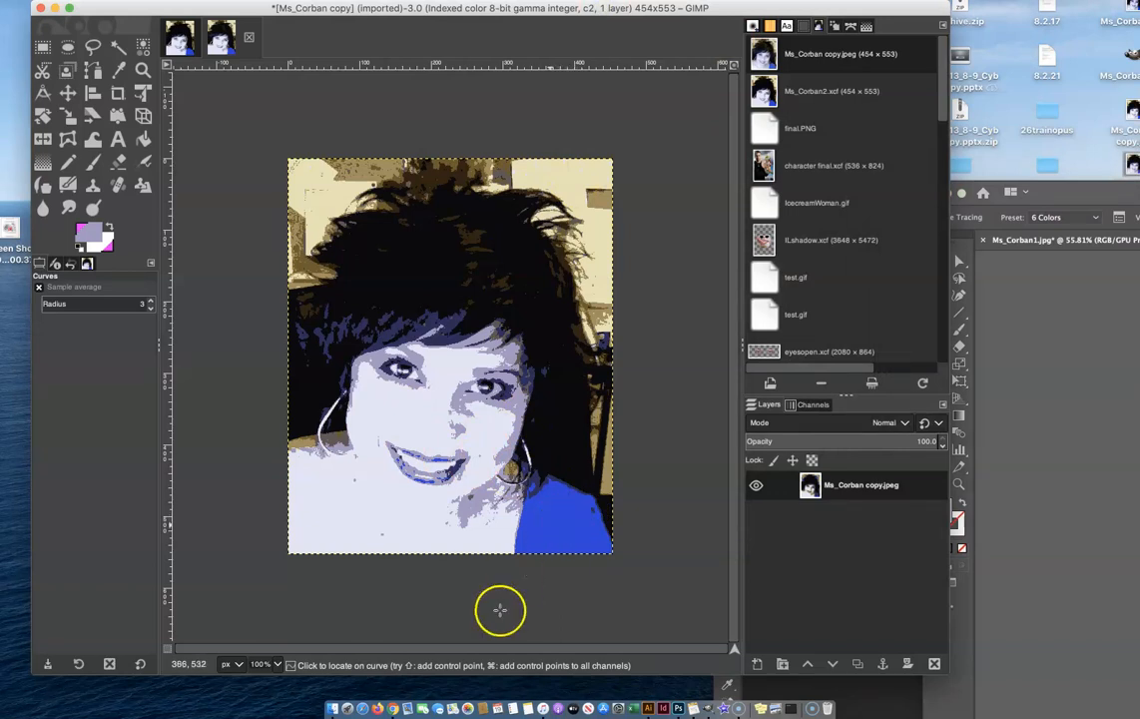
# - Add a transparent 454 × 553 px layer named trace above the photo and select the photo layer
pyautogui.click(757, 664)
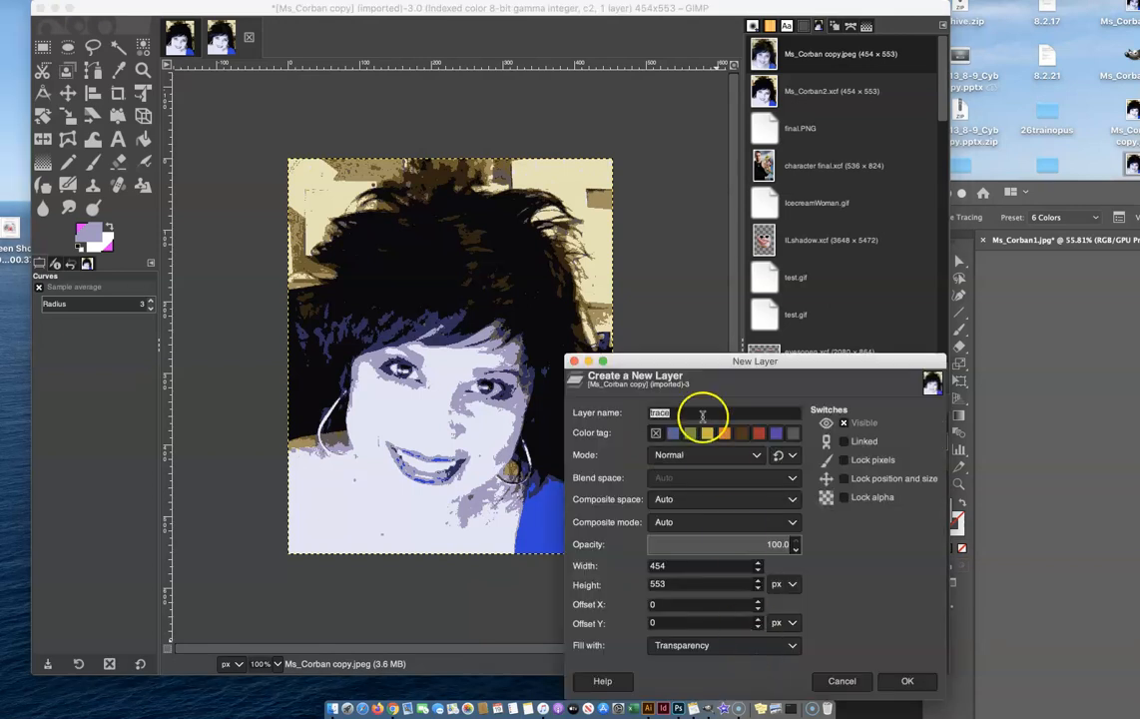
pyautogui.moveTo(674, 360); pyautogui.dragTo(646, 271)
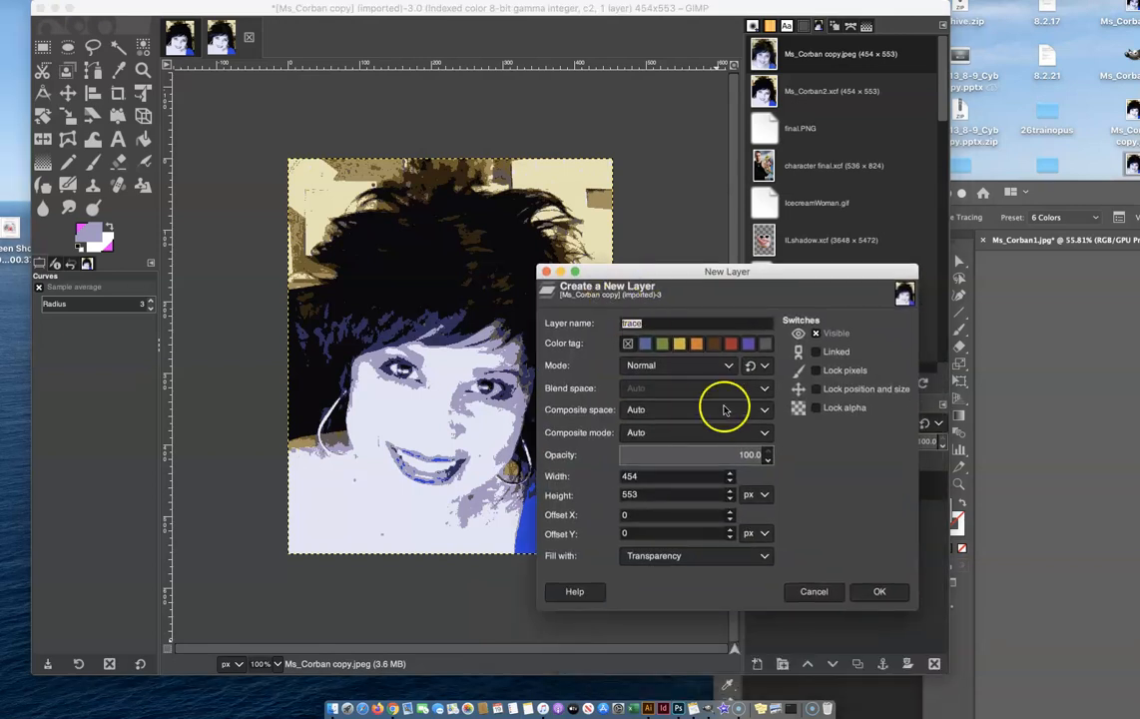
pyautogui.click(876, 591)
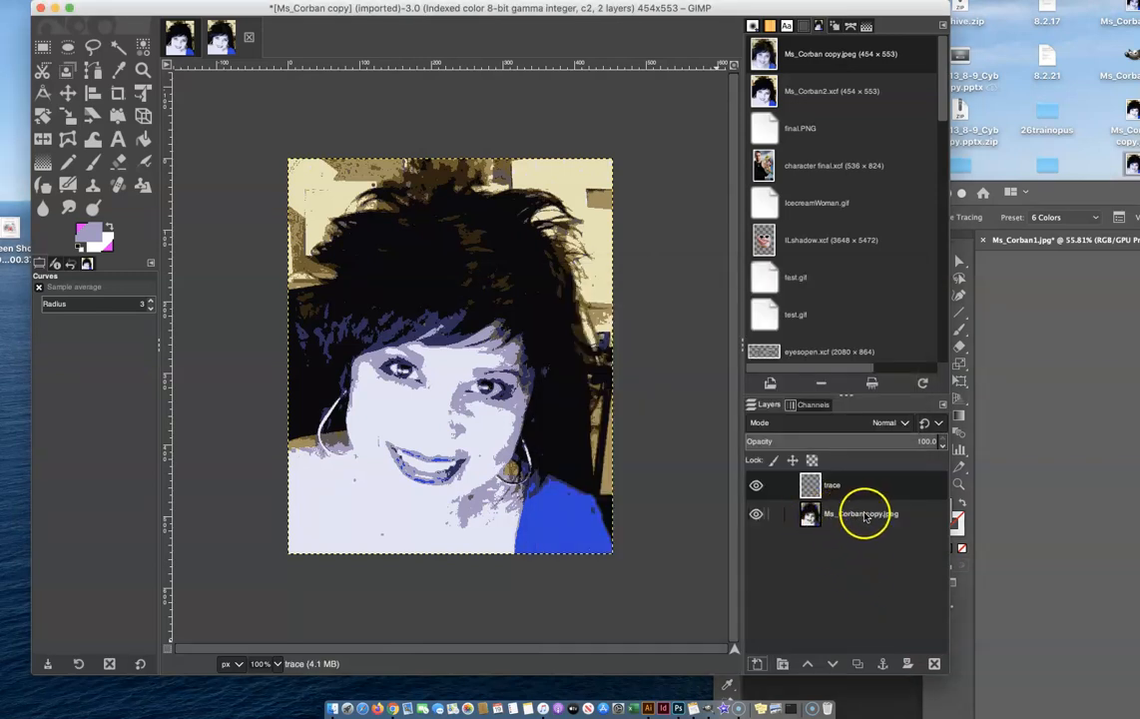
pyautogui.click(824, 519)
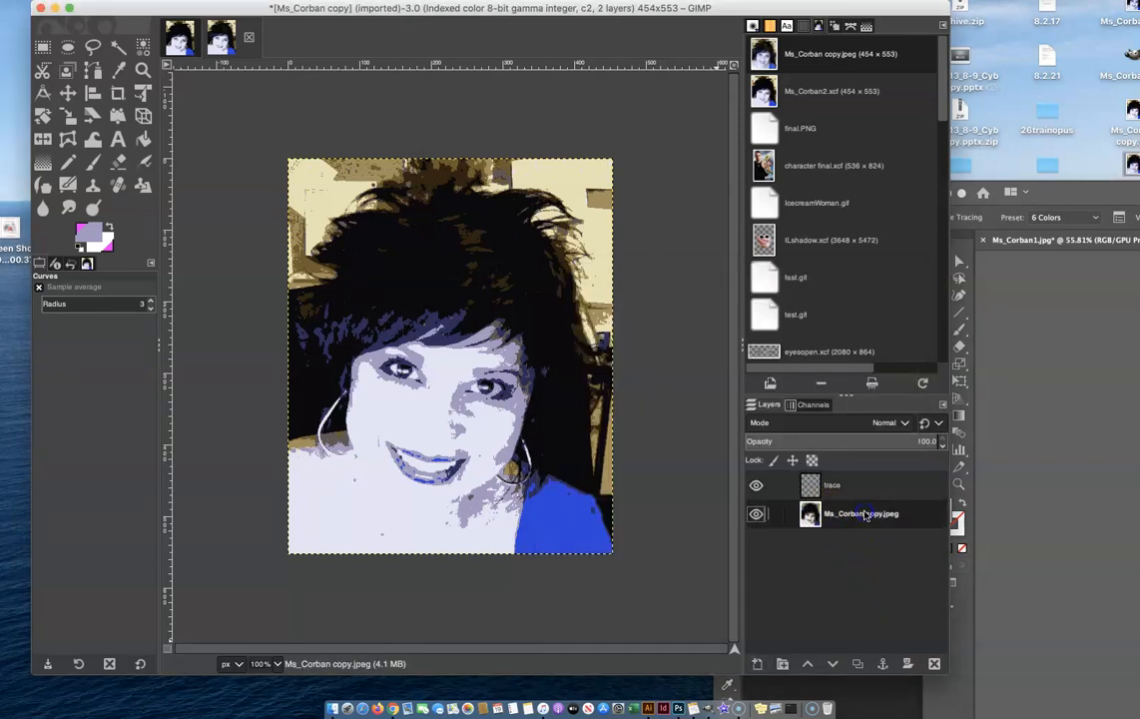
# - Pick the medium lavender shadow tone beneath the eye in the photo as the foreground colour
pyautogui.click(120, 69)
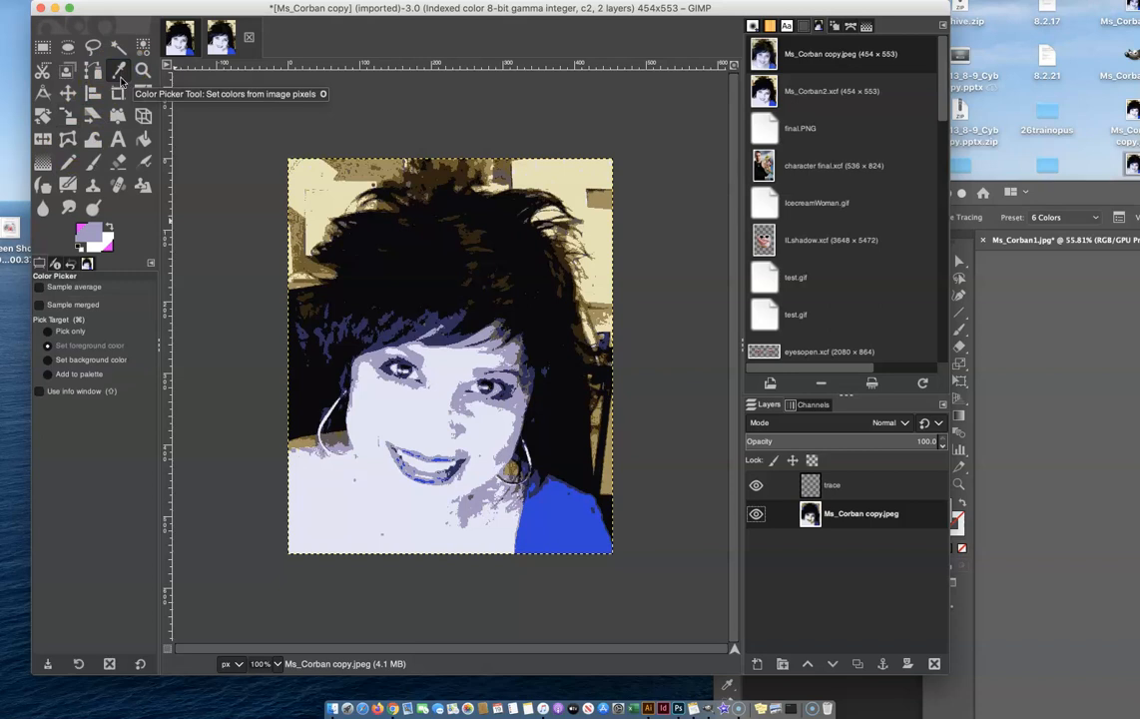
pyautogui.click(495, 409)
pyautogui.click(500, 392)
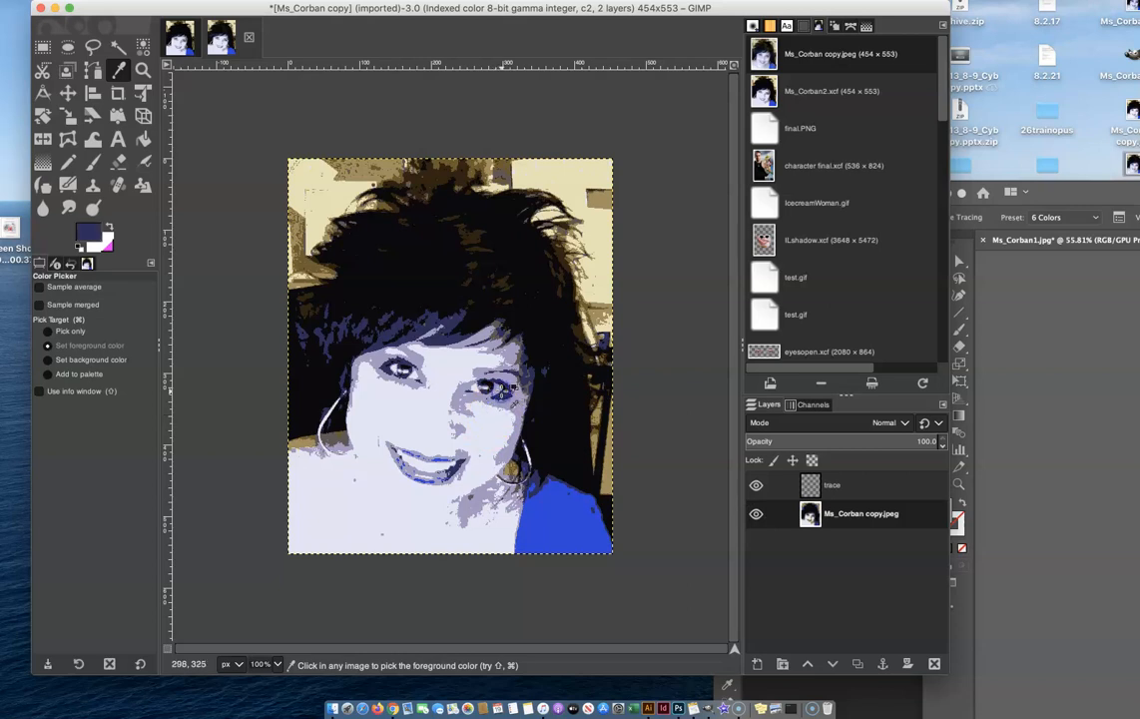
pyautogui.click(502, 404)
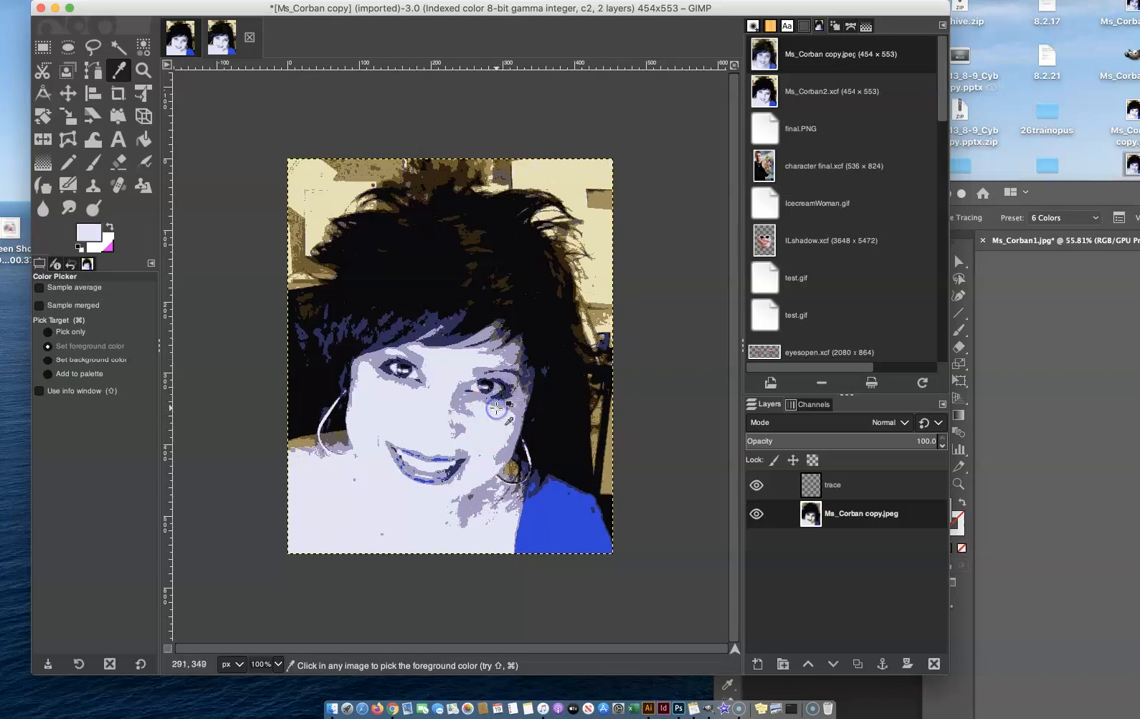
pyautogui.click(500, 400)
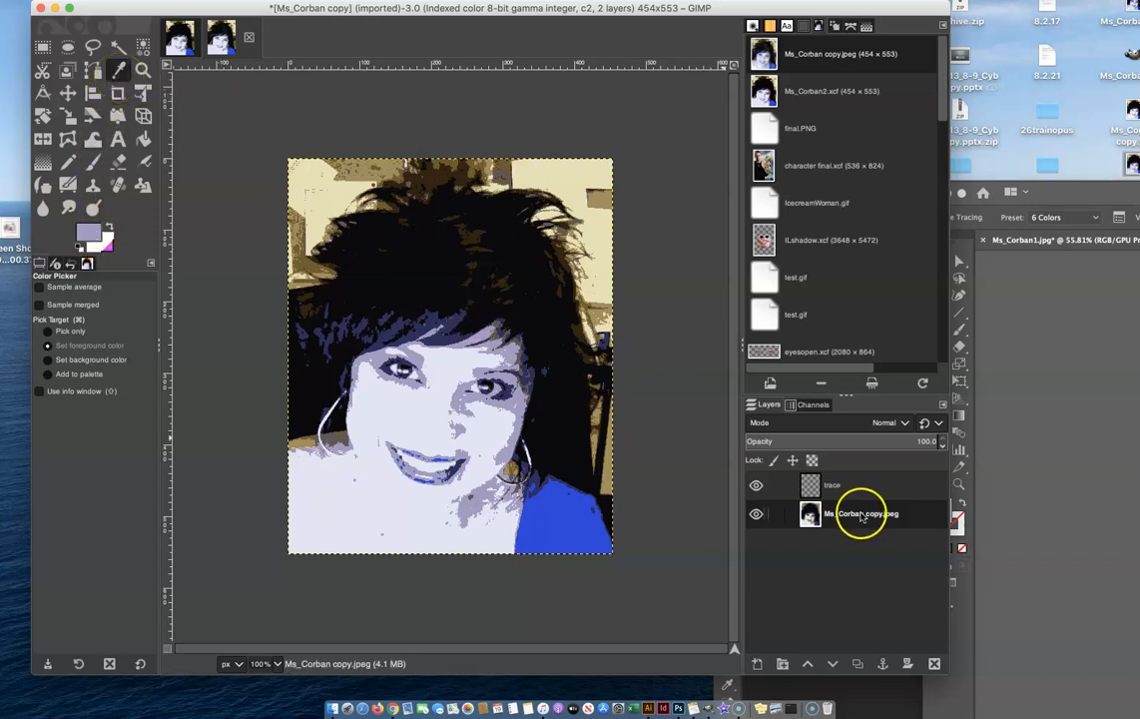
# - Select the trace layer and outline the shadow area around the eye, nose and cheek with Free Select
pyautogui.click(894, 489)
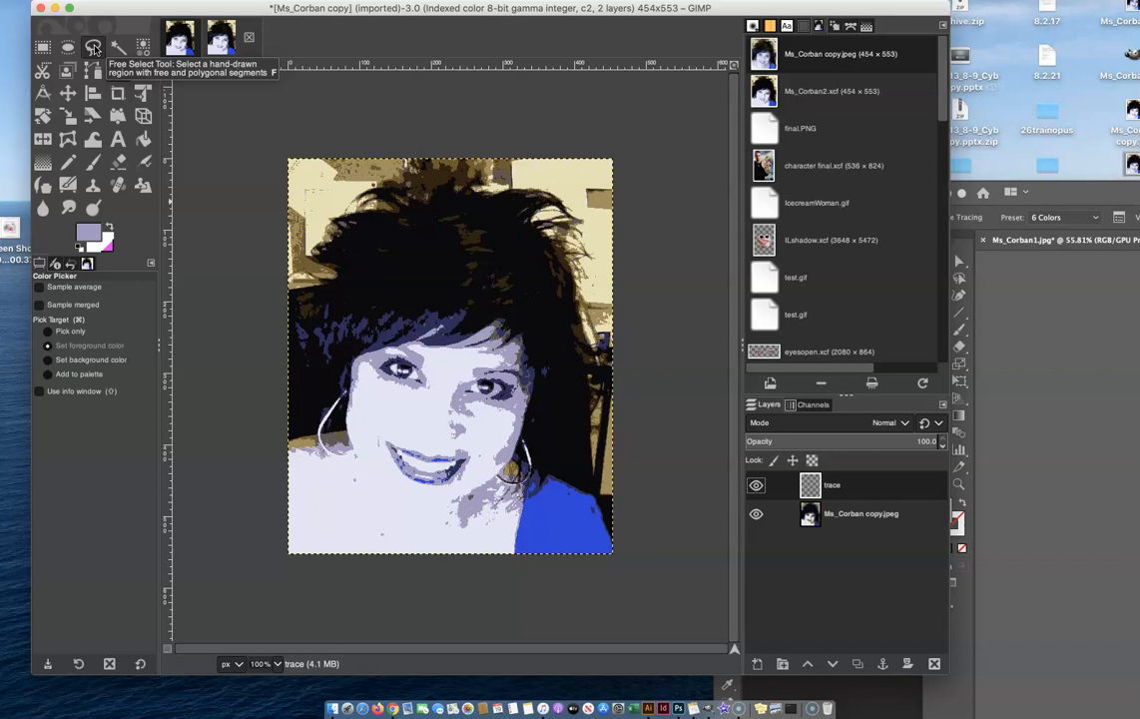
pyautogui.click(94, 47)
pyautogui.click(93, 46)
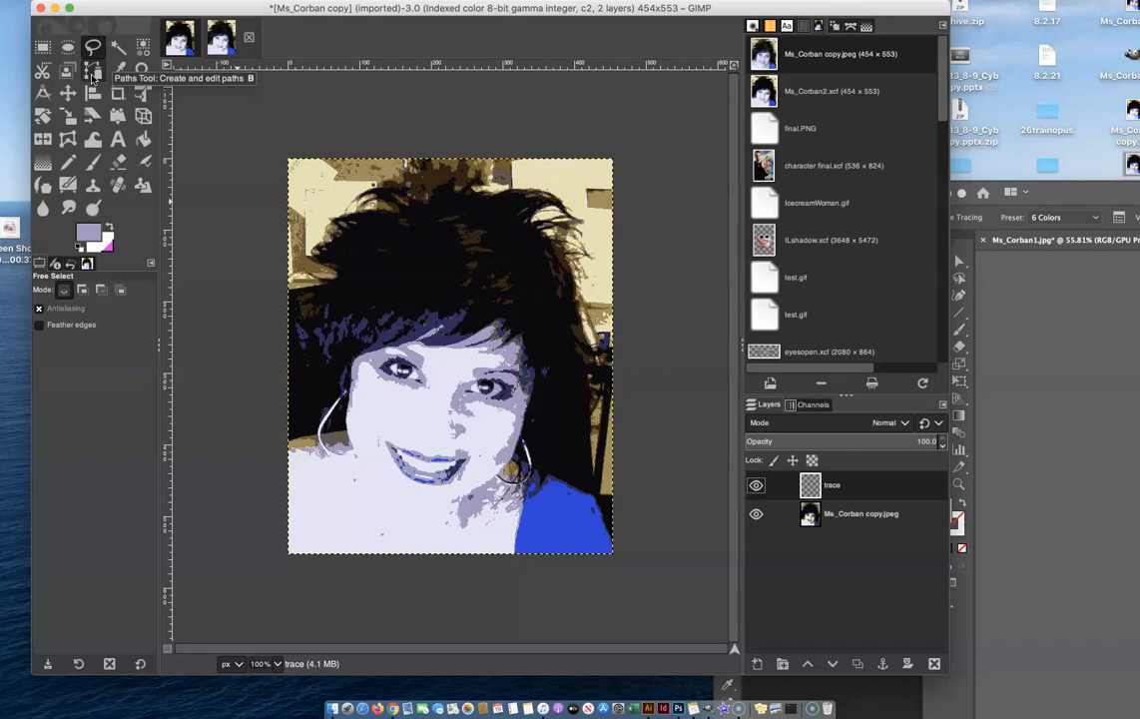
pyautogui.click(120, 93)
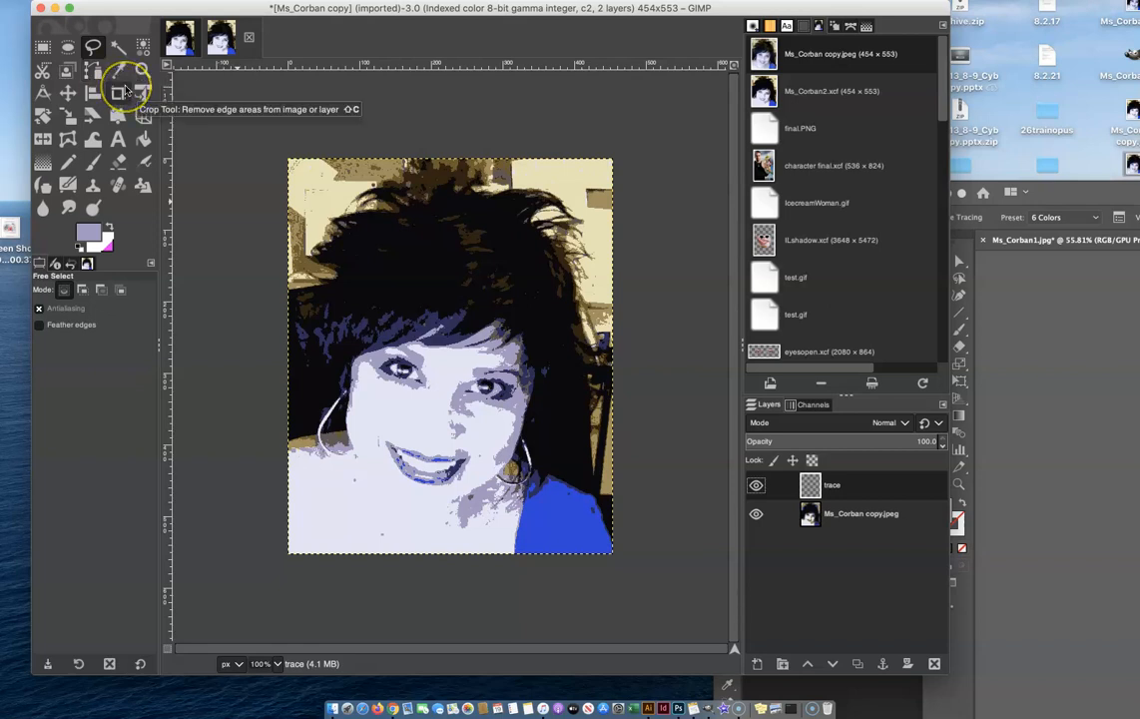
pyautogui.click(126, 112)
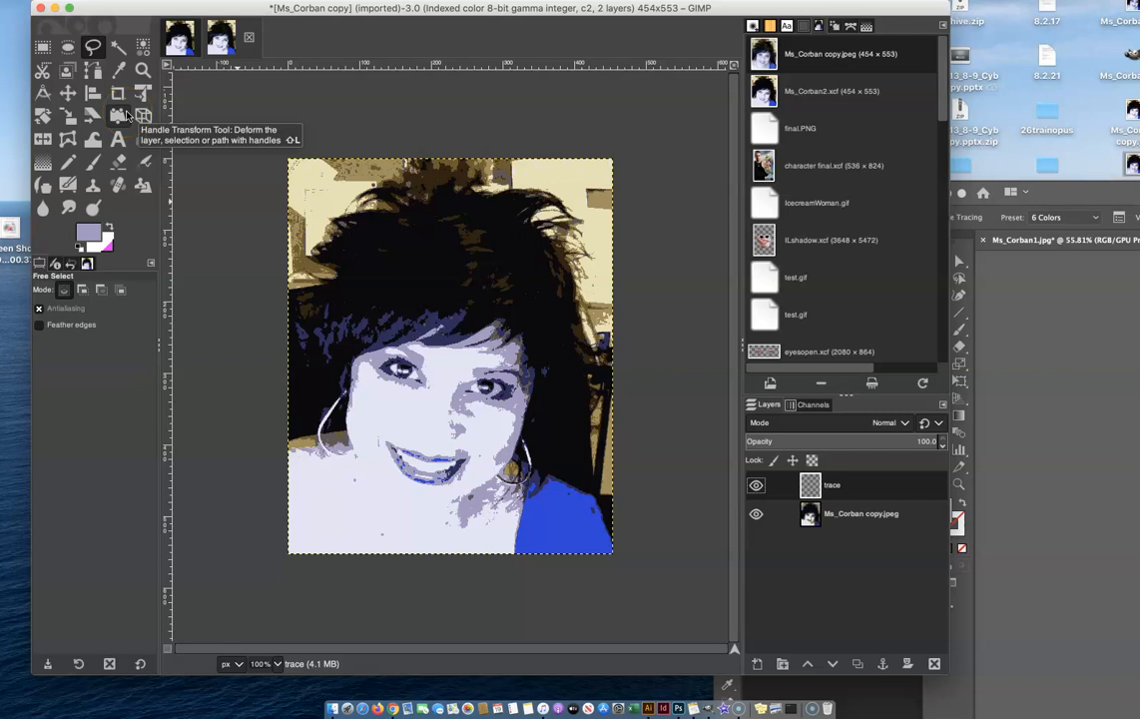
pyautogui.click(95, 71)
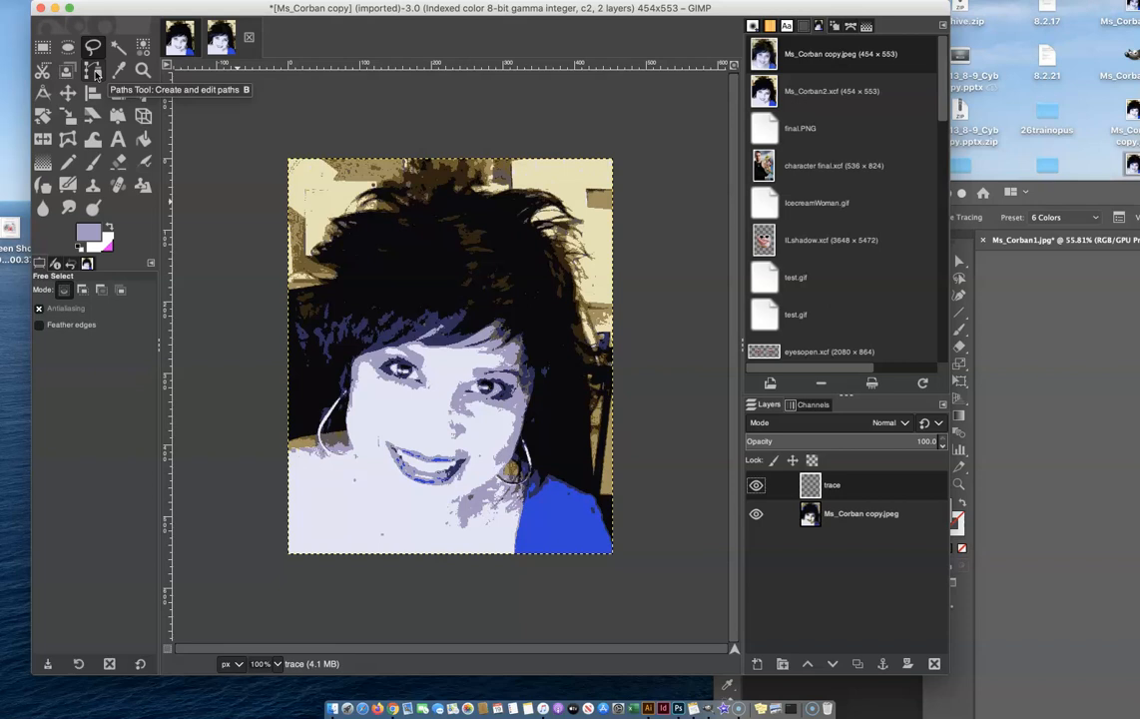
pyautogui.click(93, 50)
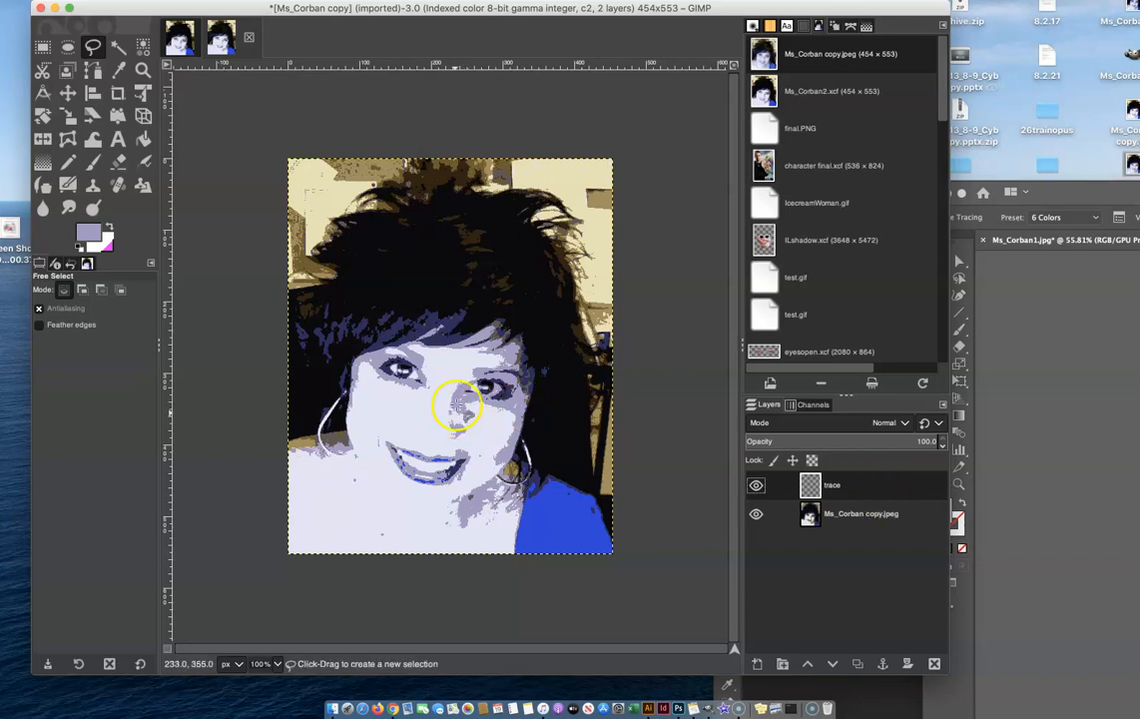
pyautogui.click(473, 383)
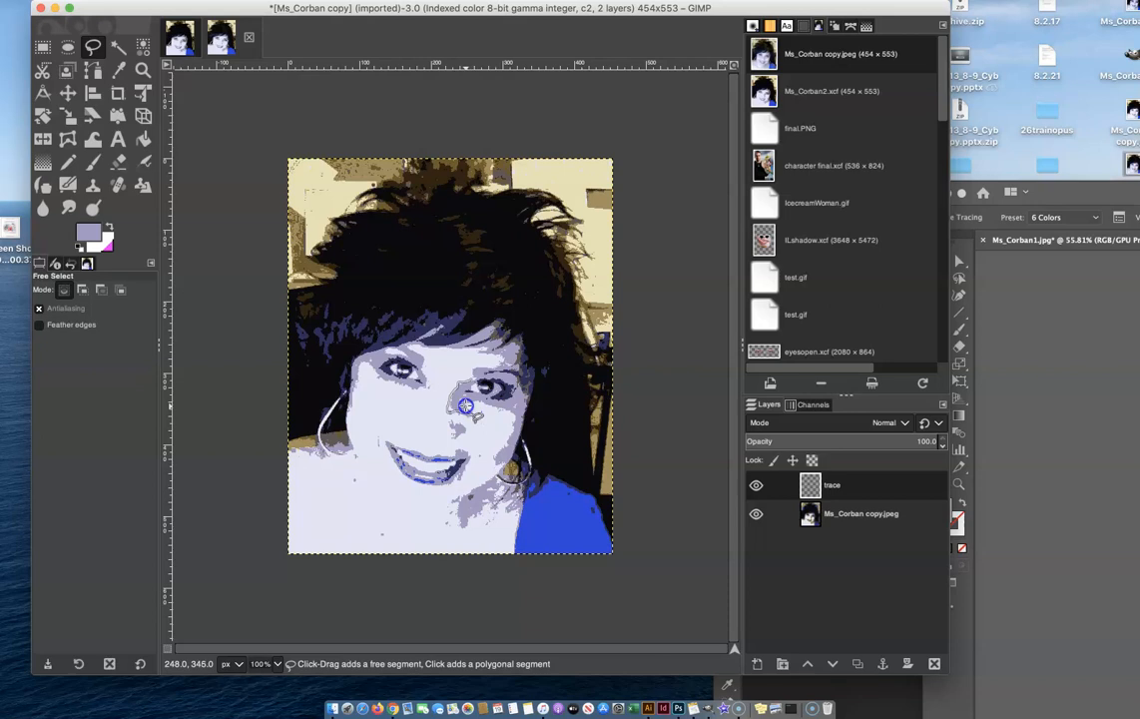
pyautogui.moveTo(477, 400)
pyautogui.mouseDown()
pyautogui.moveTo(516, 414)
pyautogui.moveTo(495, 459)
pyautogui.moveTo(505, 465)
pyautogui.moveTo(526, 391)
pyautogui.moveTo(512, 374)
pyautogui.moveTo(485, 373)
pyautogui.mouseUp()
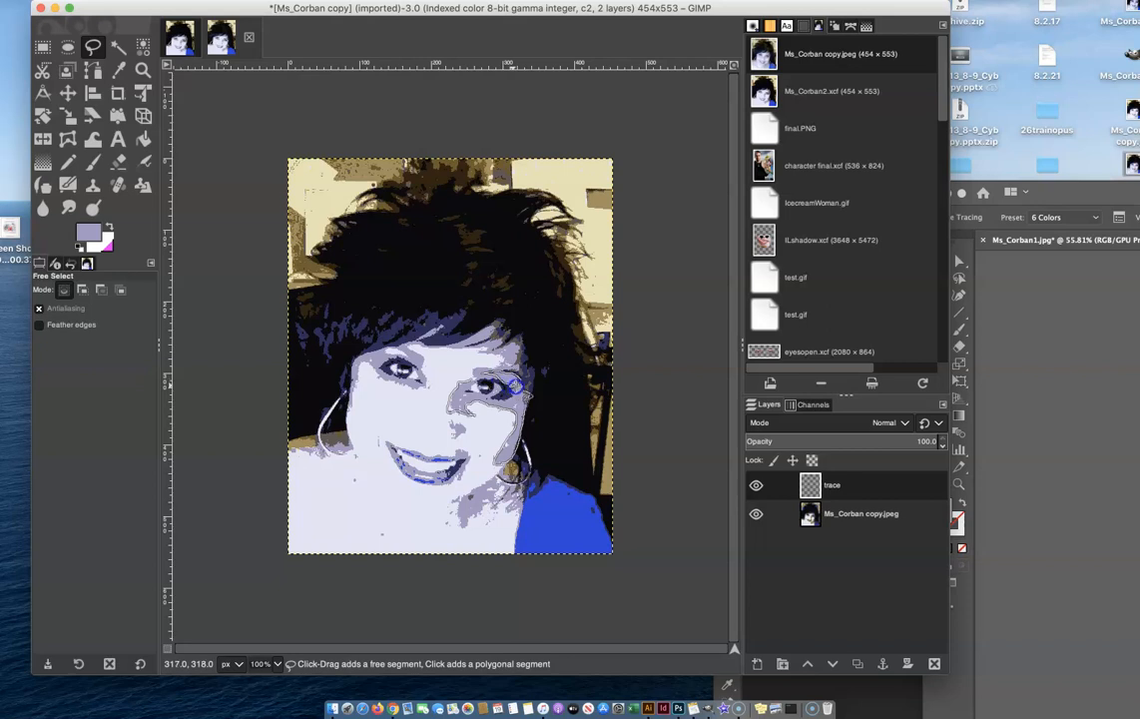
pyautogui.moveTo(510, 399); pyautogui.dragTo(483, 393)
pyautogui.moveTo(469, 382); pyautogui.dragTo(469, 380)
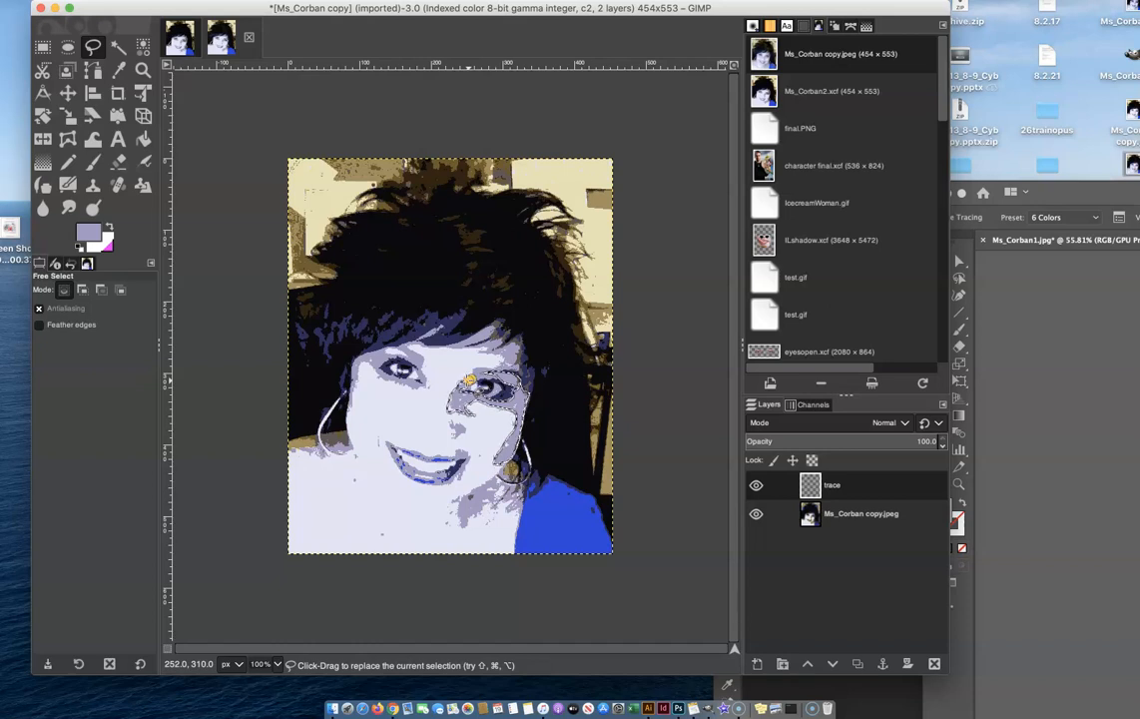
# - Activate Bucket Fill with the foreground colour and clear the selection around the eye shadow area
pyautogui.click(142, 140)
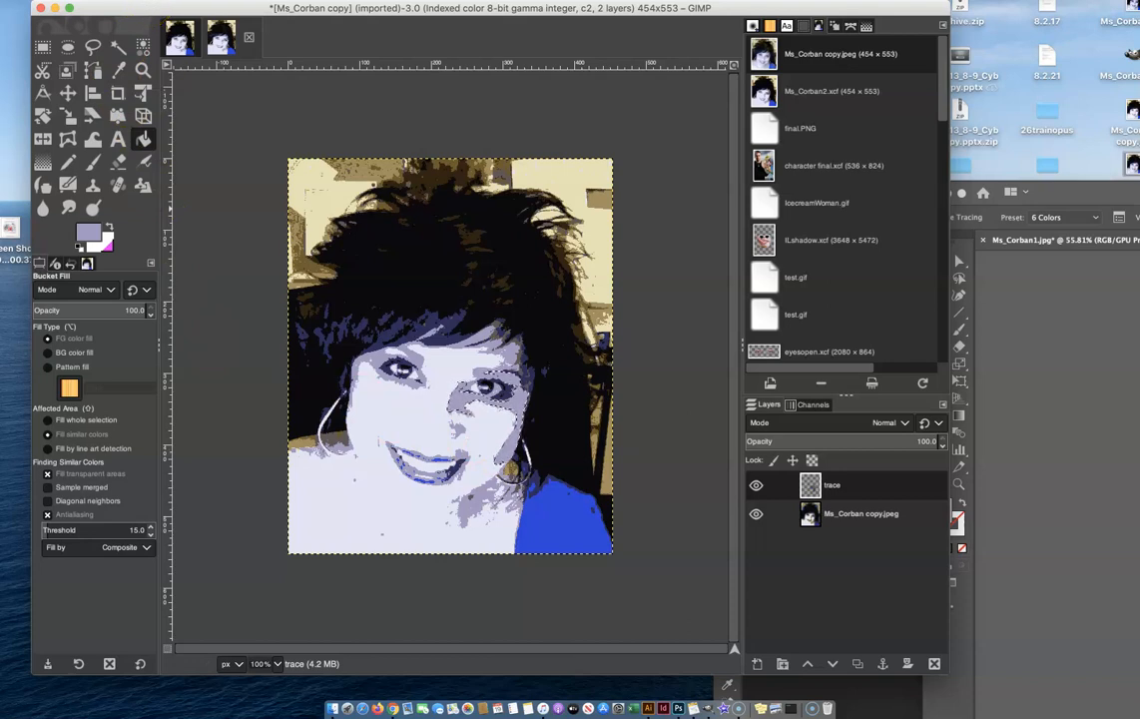
pyautogui.click(162, 1)
pyautogui.click(163, 8)
pyautogui.click(380, 496)
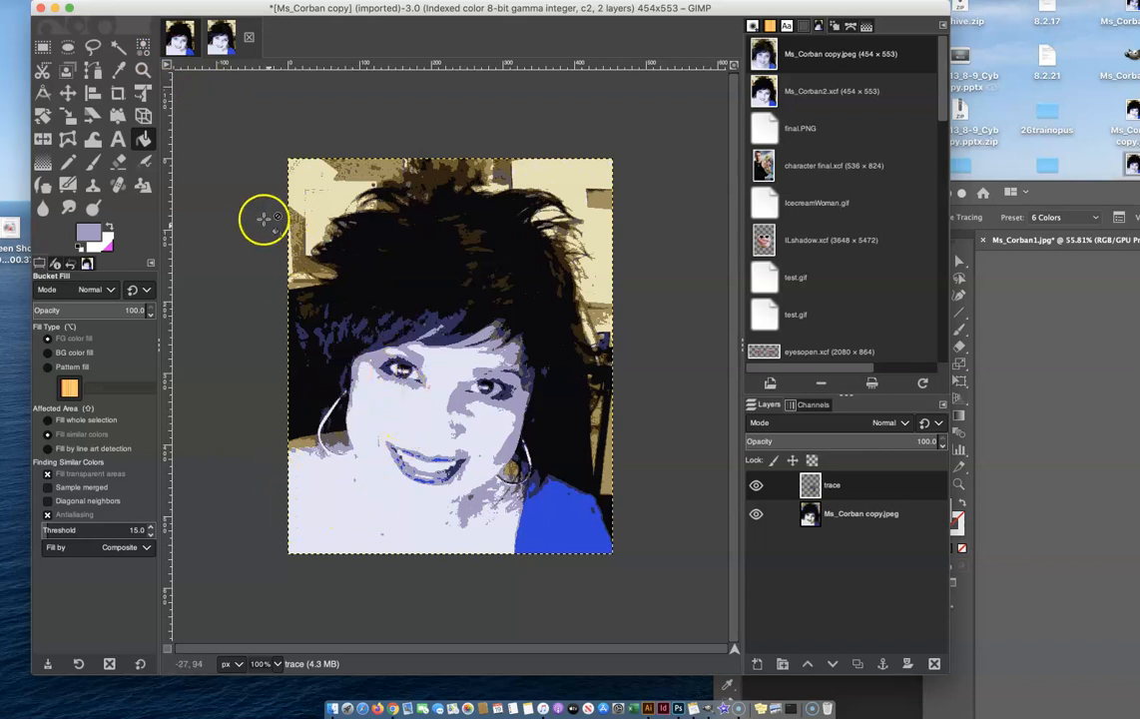
# - Show the finished XCF version, rearrange the windows to compare it with the 6 Colors trace in Illustrator, and return to GIMP
pyautogui.click(178, 40)
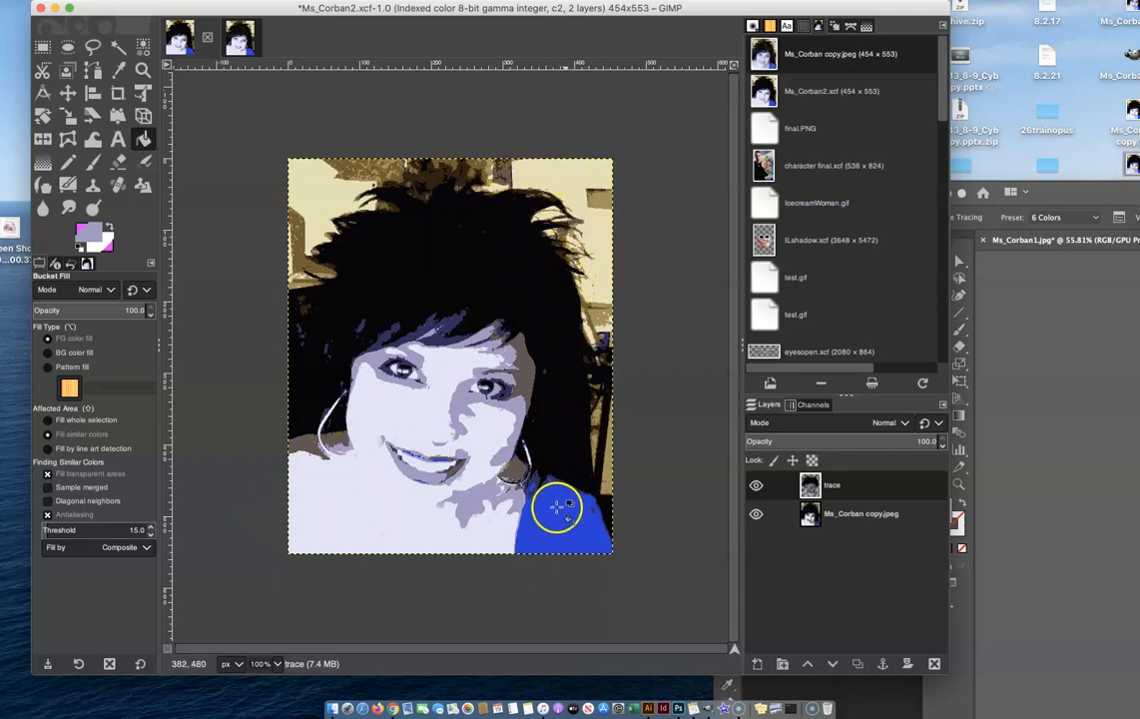
pyautogui.moveTo(721, 8); pyautogui.dragTo(621, 24)
pyautogui.click(924, 654)
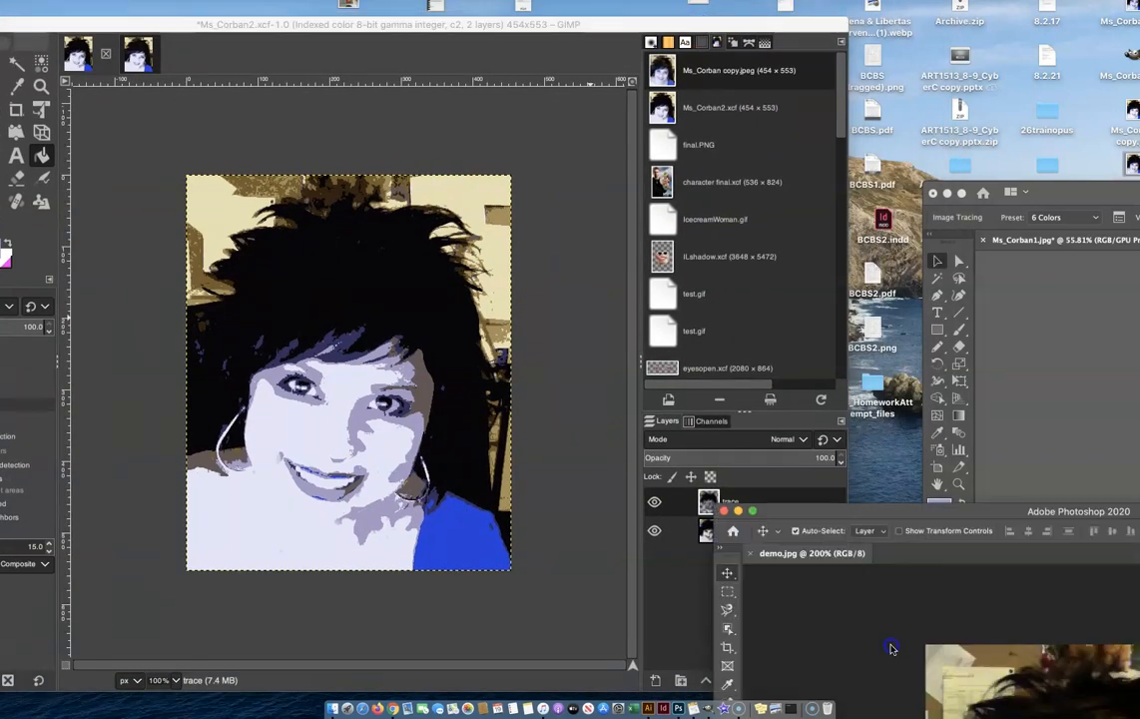
pyautogui.moveTo(909, 509); pyautogui.dragTo(828, 565)
pyautogui.click(1036, 390)
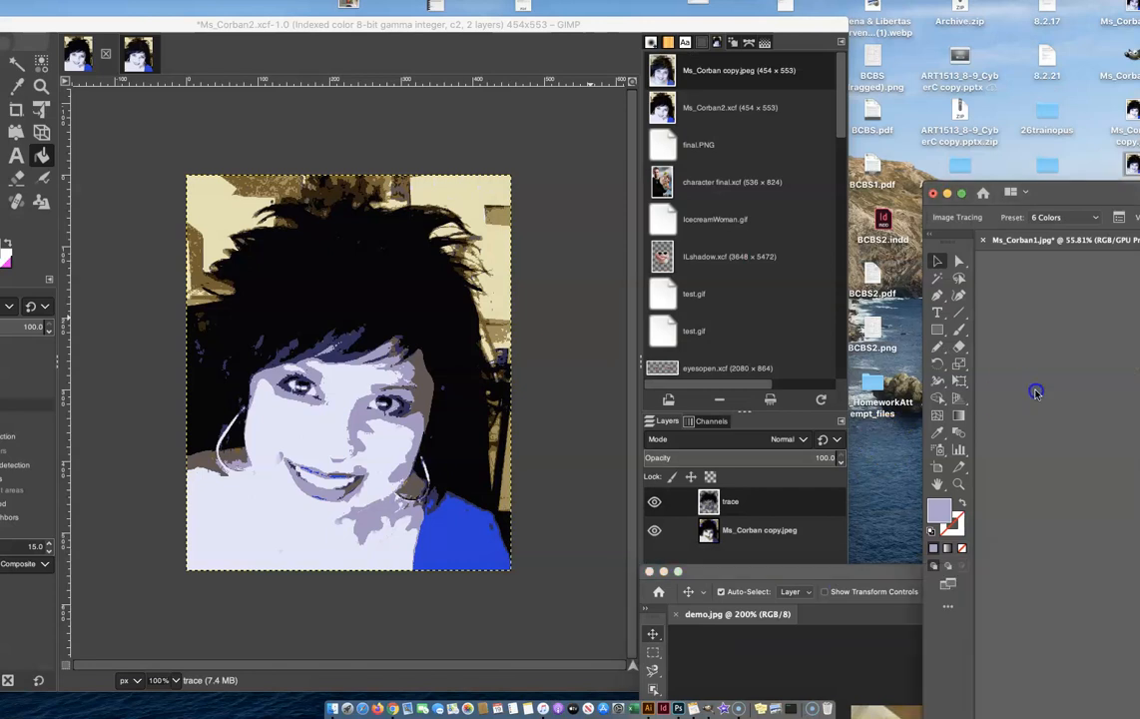
pyautogui.moveTo(1088, 197); pyautogui.dragTo(198, 37)
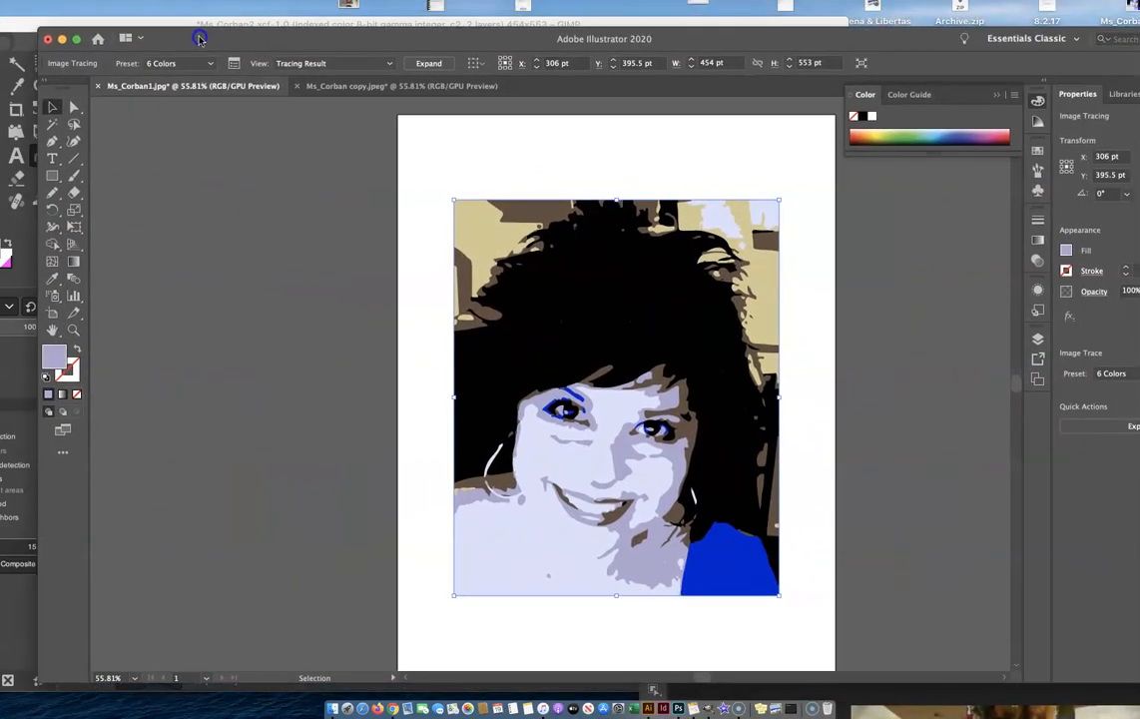
pyautogui.moveTo(190, 35); pyautogui.dragTo(863, 182)
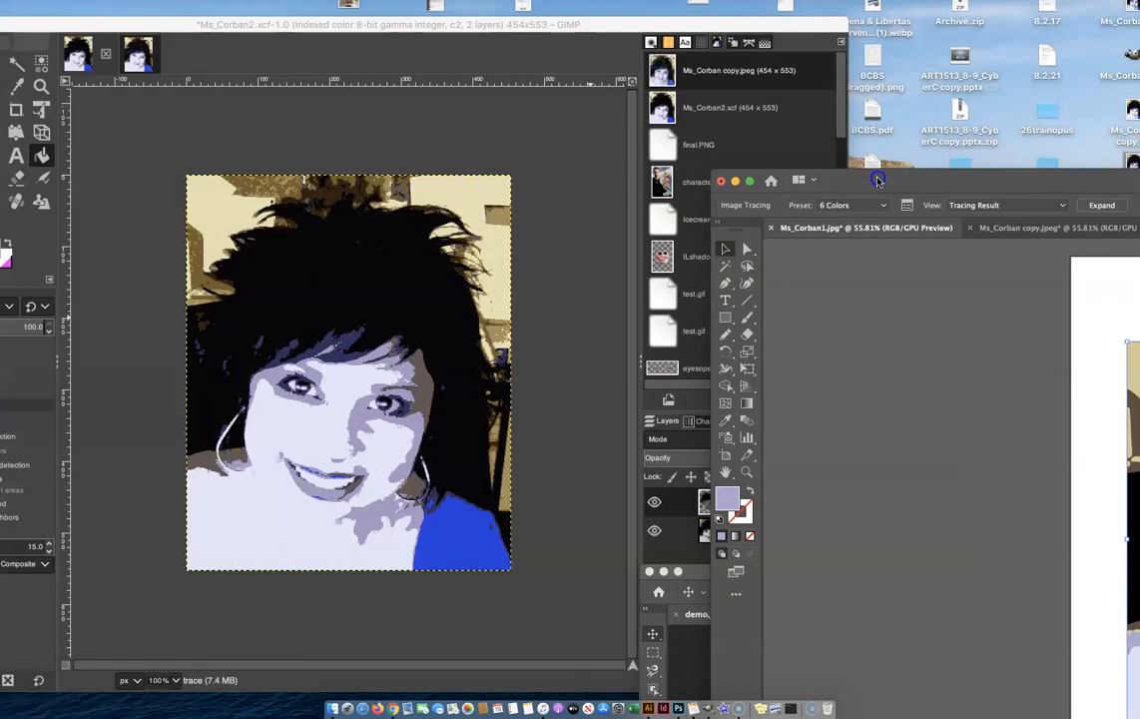
pyautogui.click(559, 520)
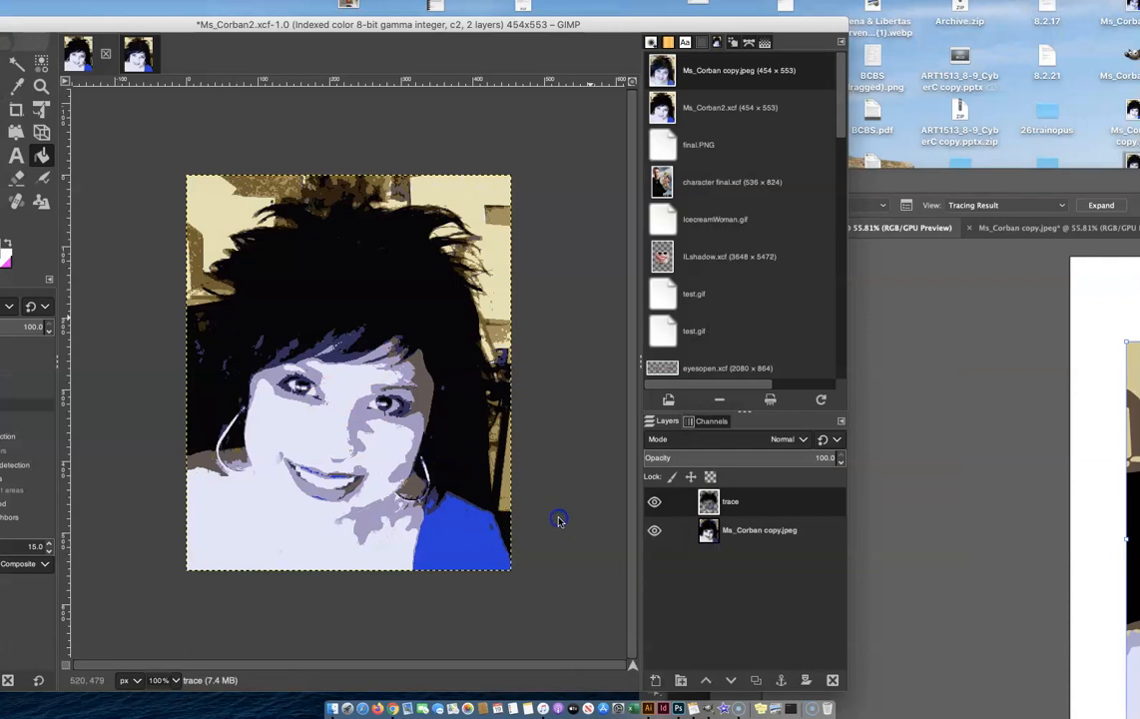
pyautogui.moveTo(473, 24); pyautogui.dragTo(574, 10)
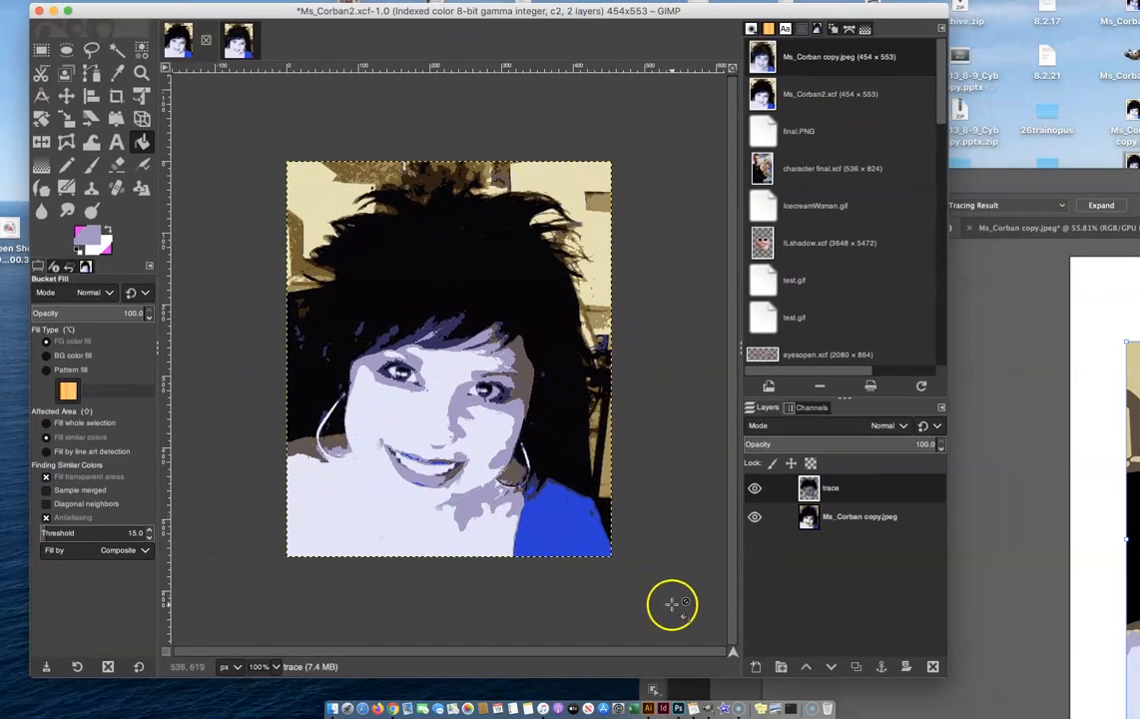